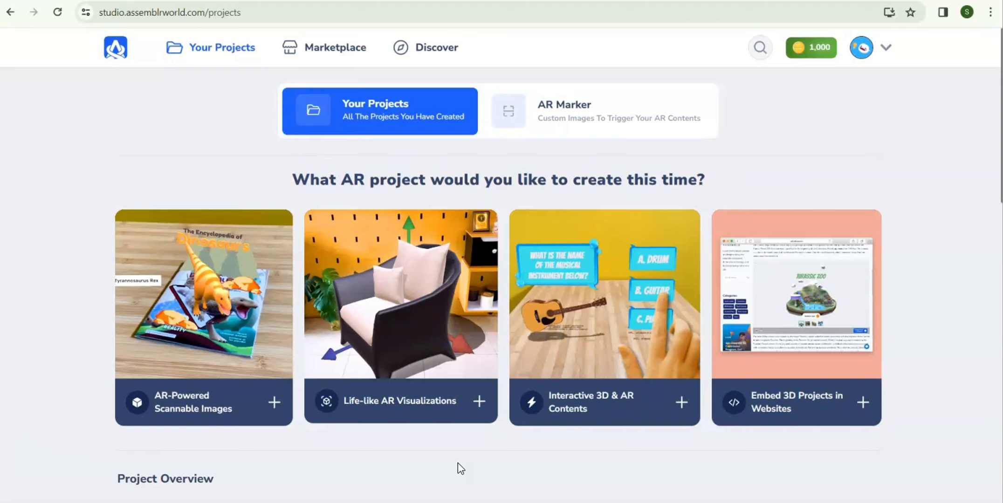
- Open a new AR-Powered Scannable Images project, exit its tutorial, and return to the projects page
{"action": "left_click", "coordinate": [435, 467]}
{"action": "scroll", "coordinate": [537, 461], "scroll_direction": "down", "scroll_amount": 1}
{"action": "scroll", "coordinate": [537, 462], "scroll_direction": "up", "scroll_amount": 1}
{"action": "mouse_move", "coordinate": [206, 330]}
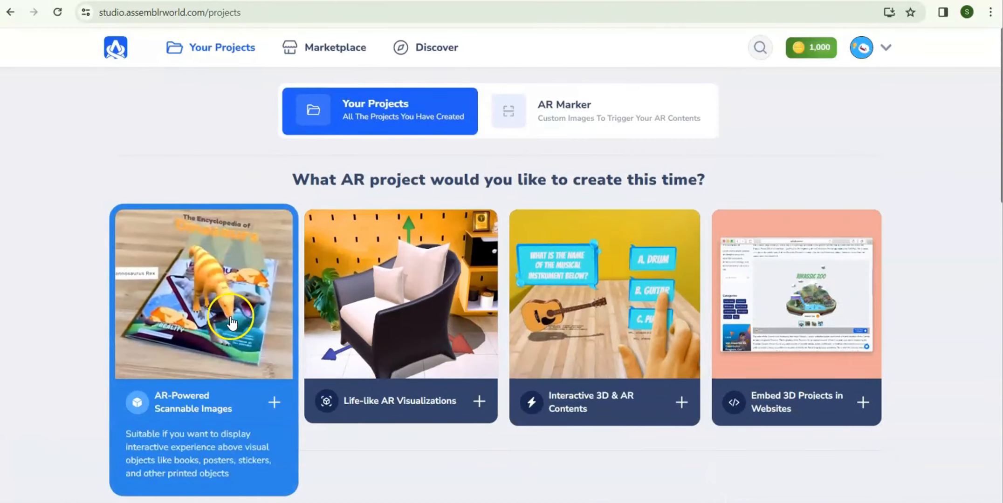
{"action": "left_click", "coordinate": [275, 403]}
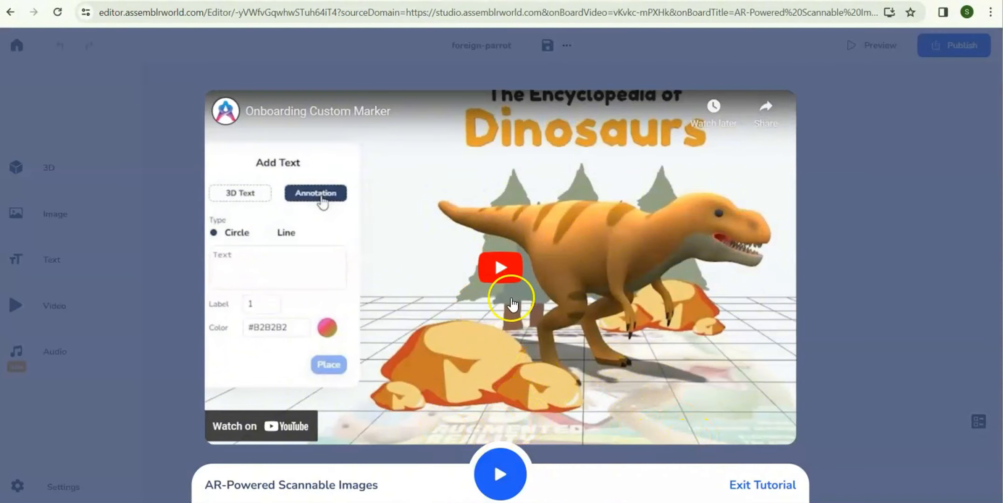
{"action": "left_click", "coordinate": [749, 486]}
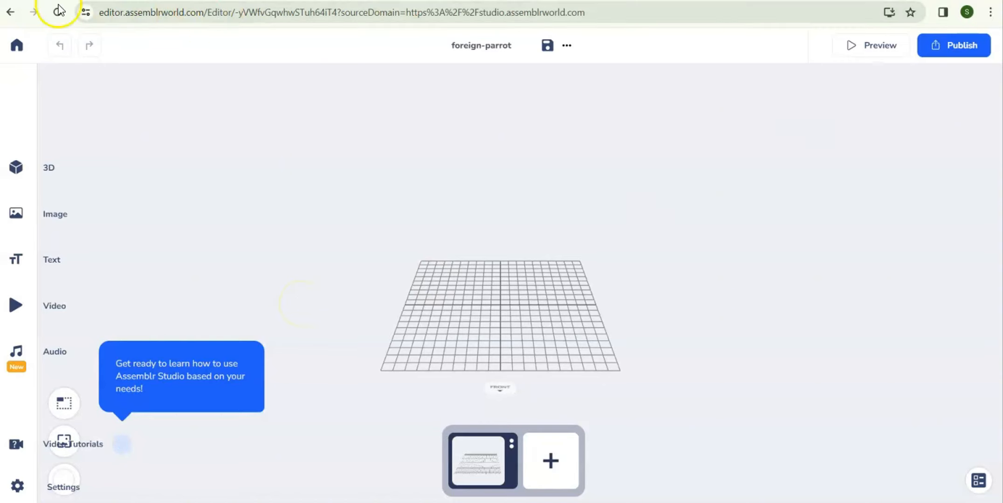
{"action": "left_click", "coordinate": [17, 46]}
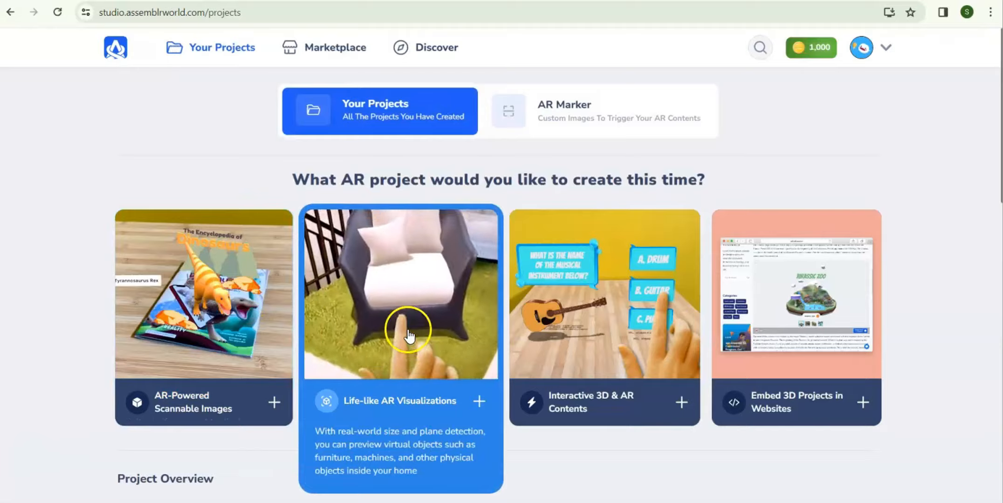
- Open a new Life-like AR Visualizations project, exit its tutorial, and quit without saving
{"action": "left_click", "coordinate": [409, 329]}
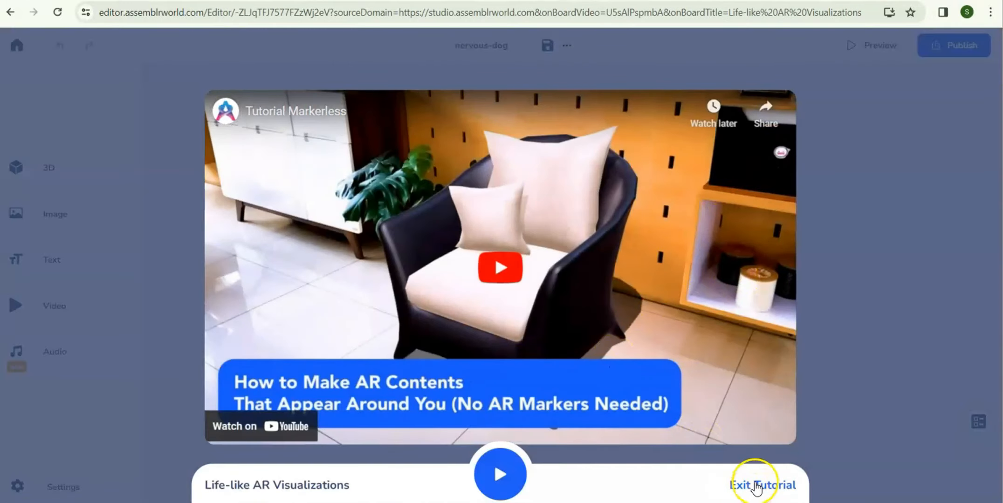
{"action": "left_click", "coordinate": [755, 486]}
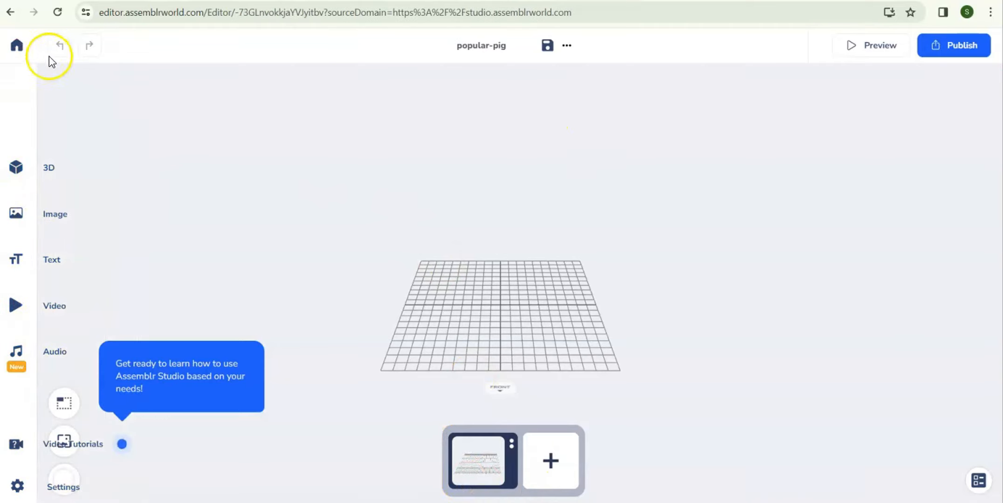
{"action": "left_click", "coordinate": [16, 45]}
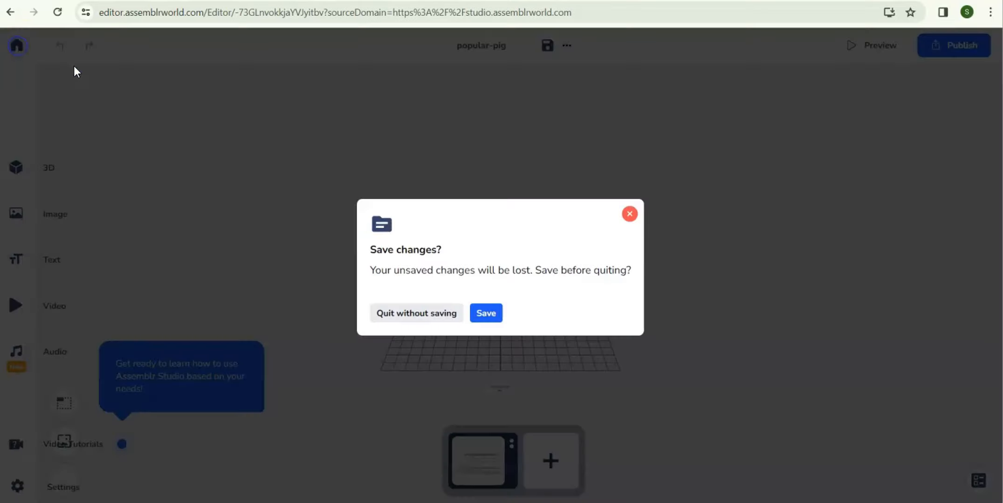
{"action": "left_click", "coordinate": [432, 313]}
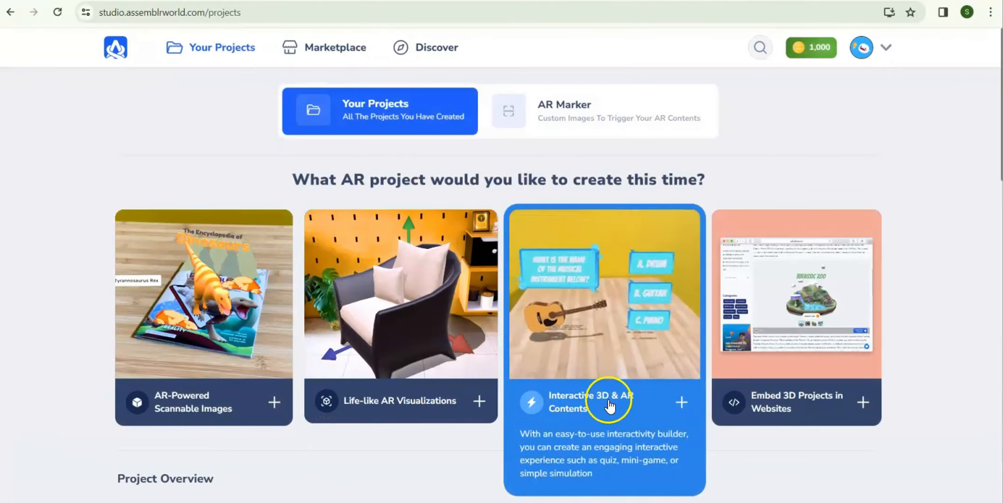
- Open a new Interactive 3D & AR Contents project, exit its tutorial, and return to the projects page
{"action": "left_click", "coordinate": [681, 405]}
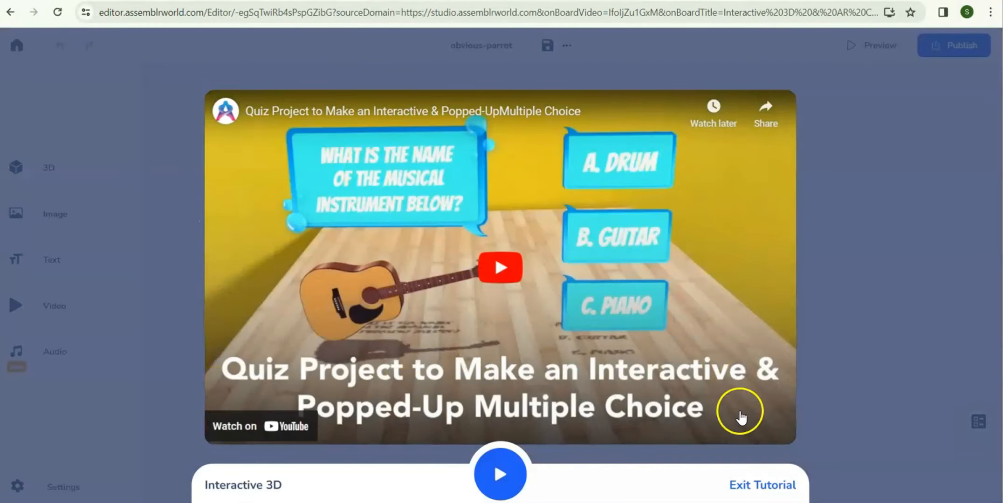
{"action": "left_click", "coordinate": [755, 486]}
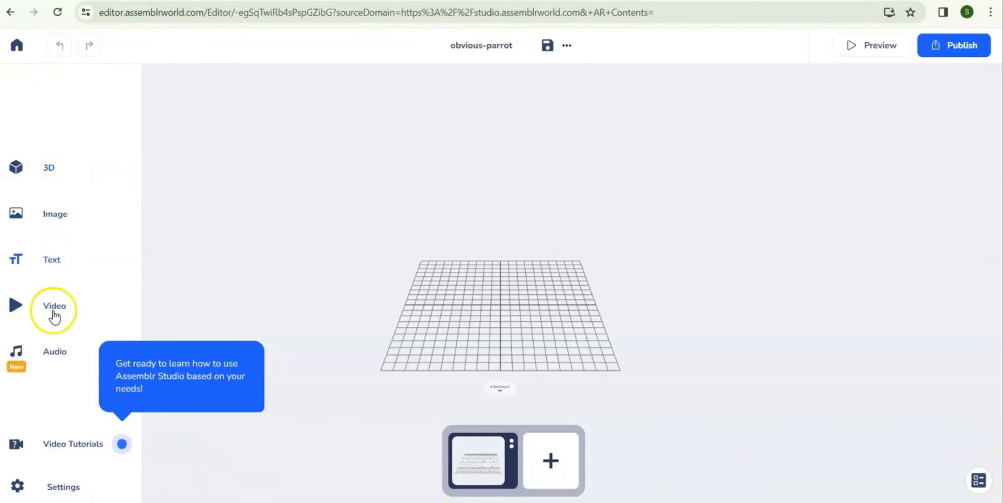
{"action": "left_click", "coordinate": [17, 47]}
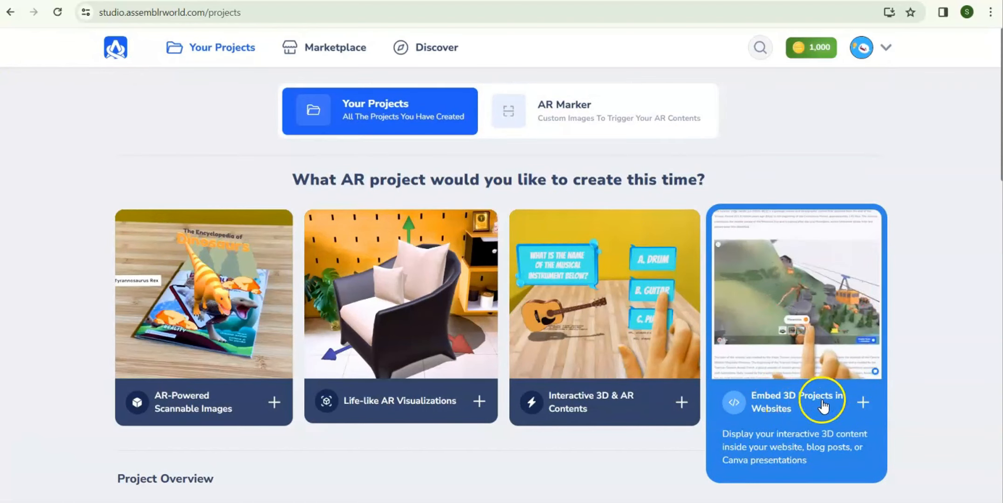
- Open a new Embed 3D Projects in Websites project, exit its tutorial, and return to the projects page
{"action": "left_click", "coordinate": [864, 404]}
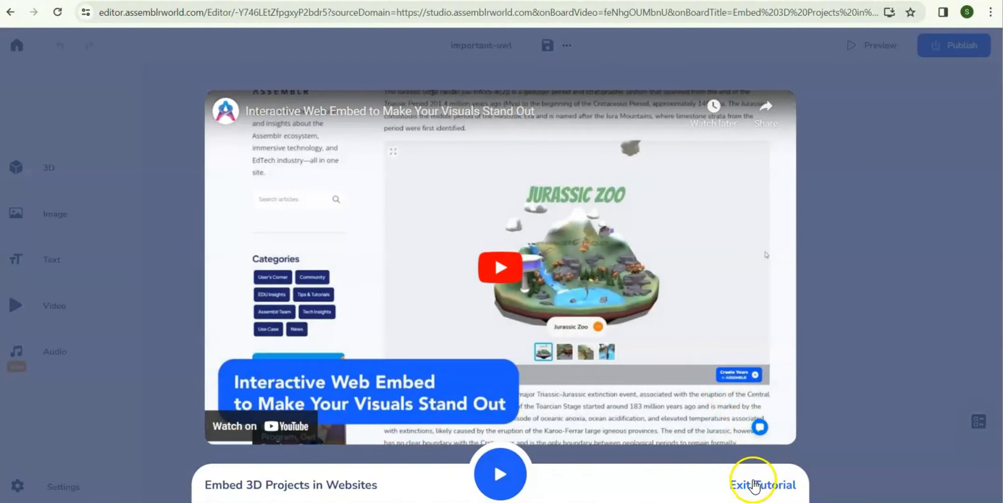
{"action": "left_click", "coordinate": [751, 485]}
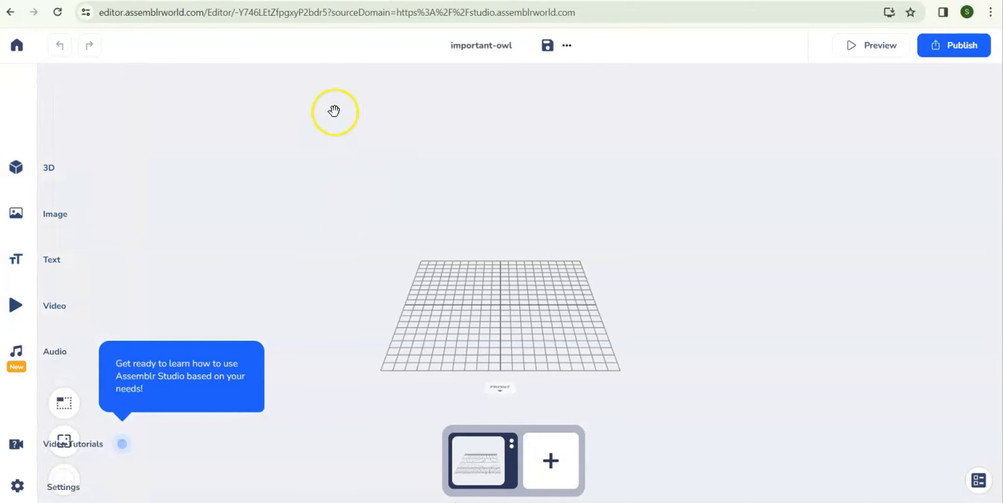
{"action": "left_click", "coordinate": [18, 50]}
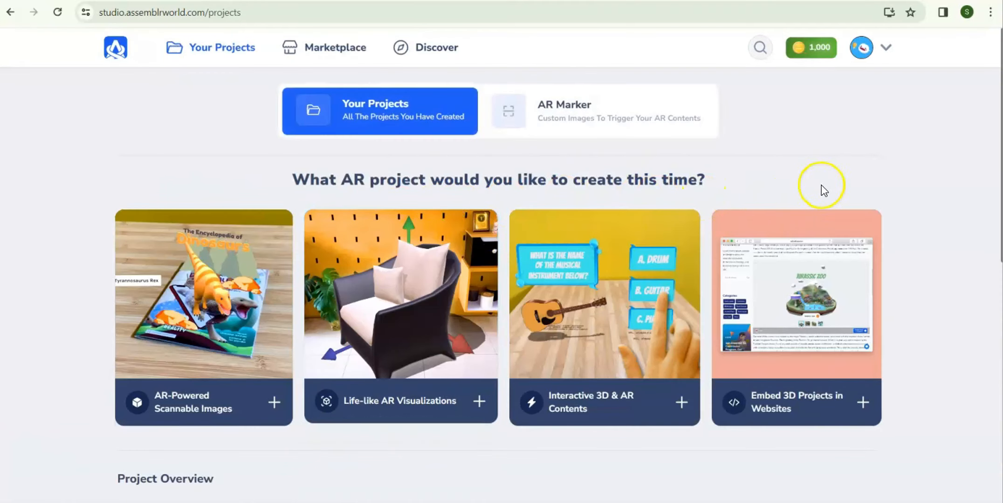
- Create an AR-Powered Scannable Images project and exit its tutorial to reach the empty scene
{"action": "mouse_move", "coordinate": [285, 293]}
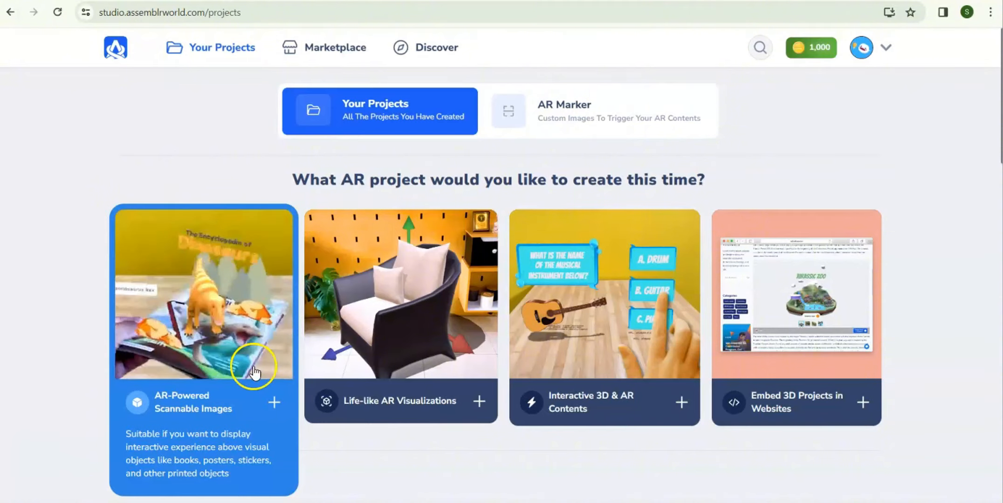
{"action": "left_click", "coordinate": [199, 404]}
{"action": "left_click", "coordinate": [274, 402]}
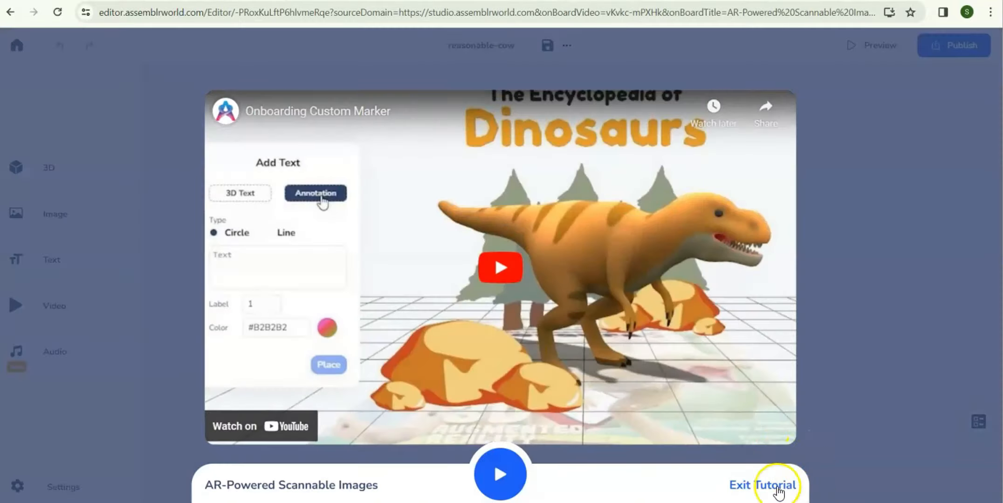
{"action": "left_click", "coordinate": [766, 486]}
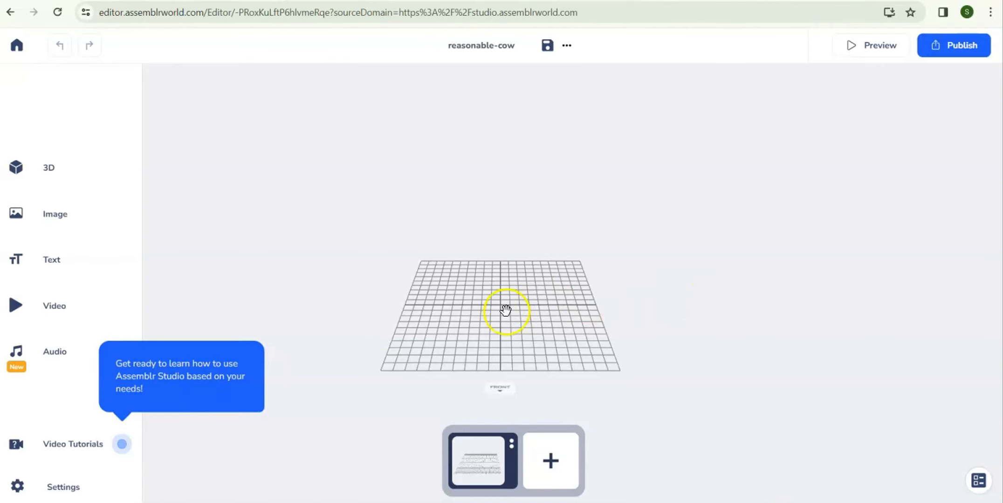
{"action": "mouse_move", "coordinate": [668, 327]}
{"action": "left_mouse_down"}
{"action": "mouse_move", "coordinate": [640, 325]}
{"action": "mouse_move", "coordinate": [689, 332]}
{"action": "mouse_move", "coordinate": [665, 334]}
{"action": "left_mouse_up"}
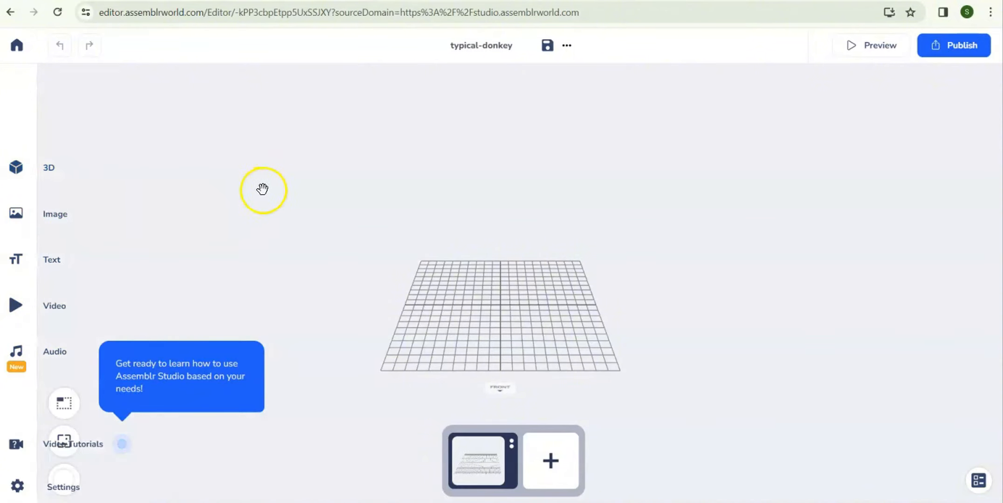
- Browse the free models in the 3D library and insert the Bombay Cat from the Cats (Free Edition) pack
{"action": "left_click", "coordinate": [47, 176]}
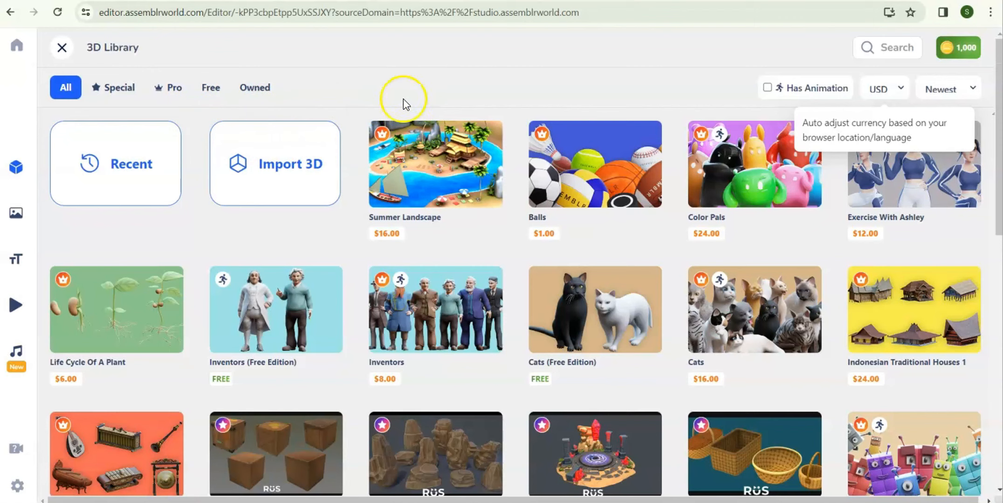
{"action": "left_click", "coordinate": [210, 95]}
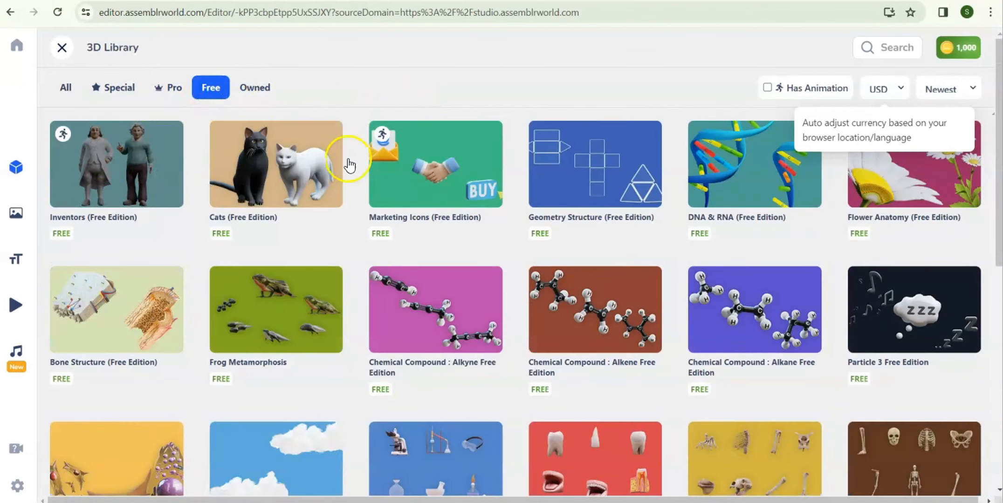
{"action": "mouse_move", "coordinate": [7, 303]}
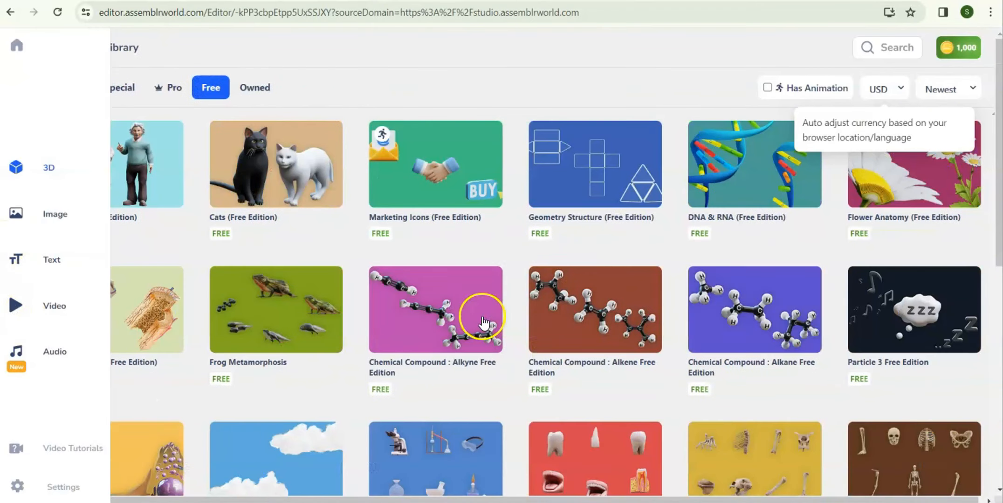
{"action": "scroll", "coordinate": [895, 410], "scroll_direction": "down", "scroll_amount": 3}
{"action": "scroll", "coordinate": [897, 414], "scroll_direction": "down", "scroll_amount": 5}
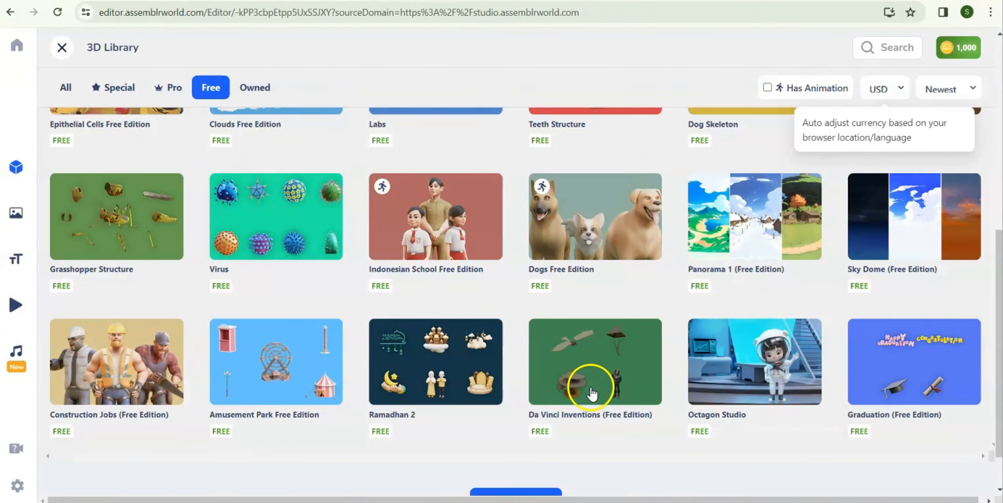
{"action": "scroll", "coordinate": [591, 394], "scroll_direction": "down", "scroll_amount": 1}
{"action": "scroll", "coordinate": [591, 394], "scroll_direction": "up", "scroll_amount": 6}
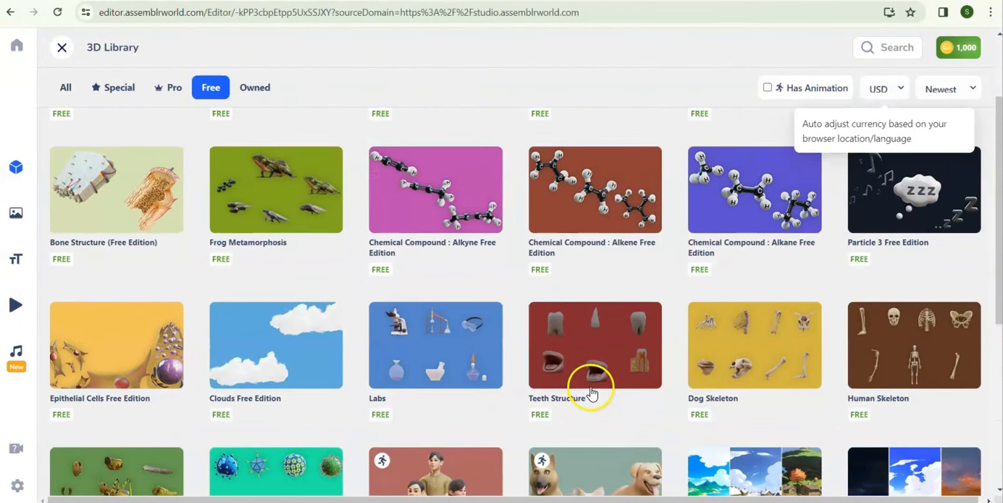
{"action": "scroll", "coordinate": [591, 394], "scroll_direction": "up", "scroll_amount": 2}
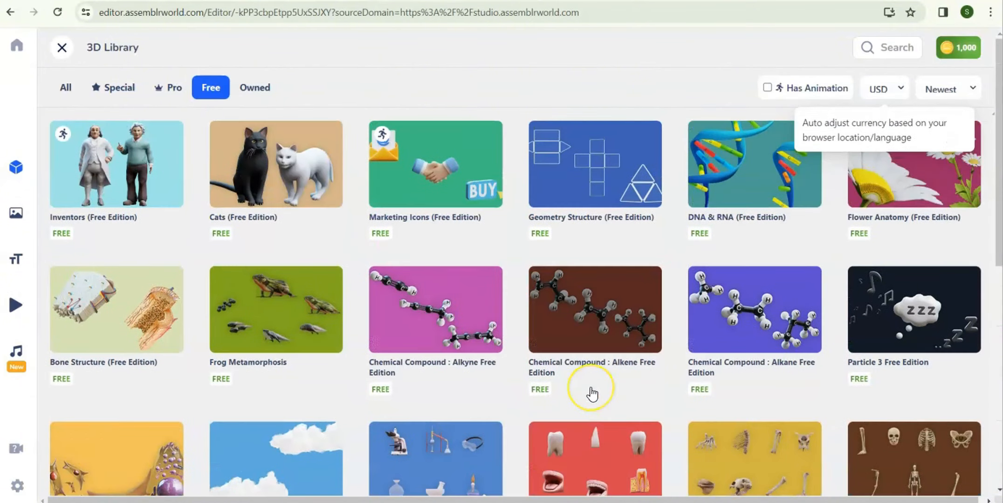
{"action": "left_click", "coordinate": [257, 184]}
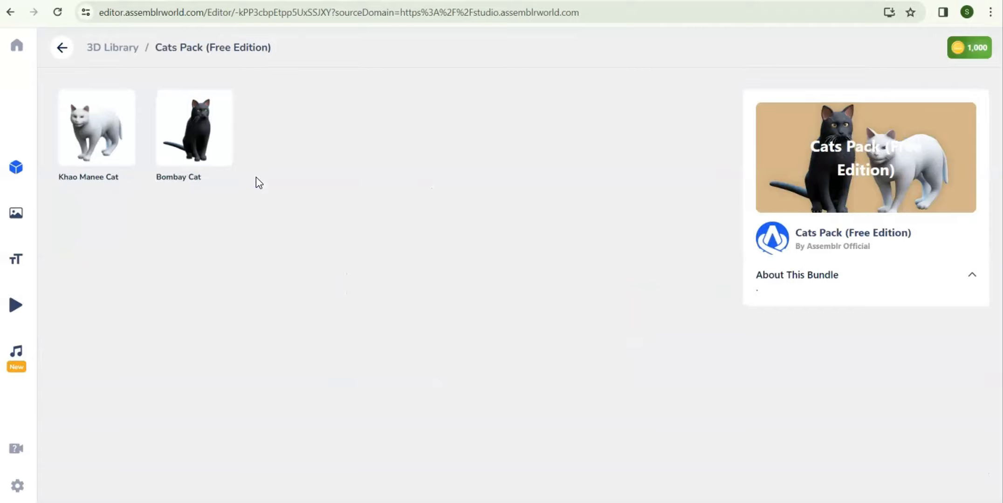
{"action": "left_click", "coordinate": [196, 158]}
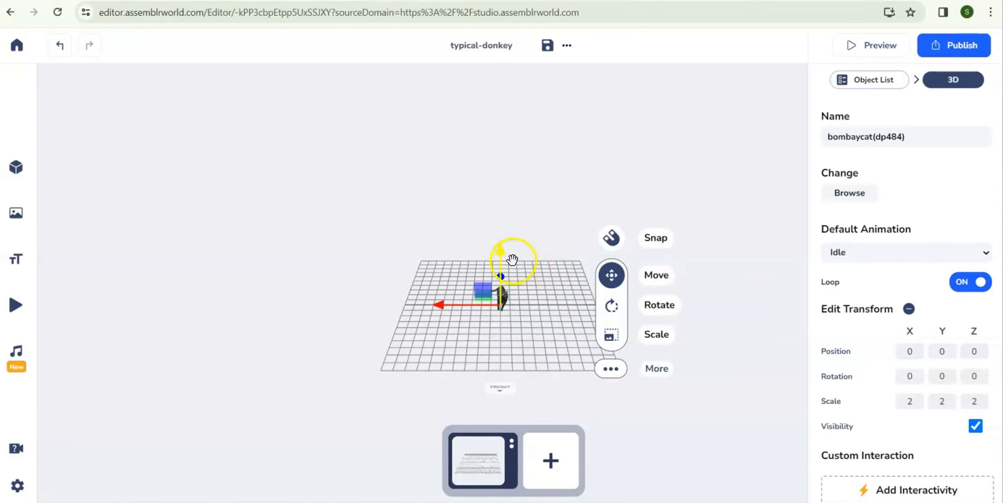
- Move the Bombay cat toward the back of the grid, to about X -3.05, Y 2.36, Z -0.05
{"action": "left_click_drag", "start_coordinate": [502, 298], "coordinate": [491, 298]}
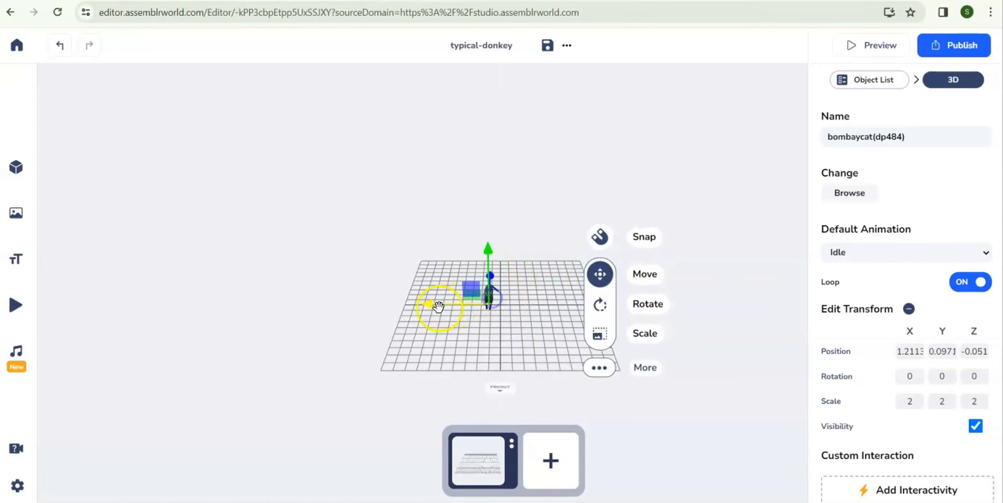
{"action": "left_click_drag", "start_coordinate": [423, 308], "coordinate": [468, 269]}
{"action": "left_click_drag", "start_coordinate": [533, 254], "coordinate": [531, 236]}
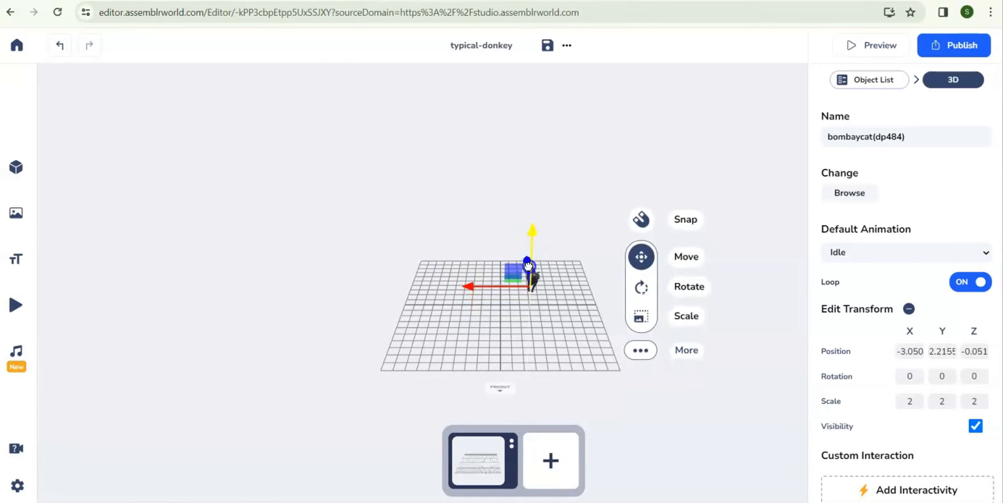
{"action": "mouse_move", "coordinate": [528, 267]}
{"action": "left_mouse_down"}
{"action": "mouse_move", "coordinate": [529, 287]}
{"action": "mouse_move", "coordinate": [507, 283]}
{"action": "mouse_move", "coordinate": [530, 283]}
{"action": "mouse_move", "coordinate": [532, 294]}
{"action": "mouse_move", "coordinate": [536, 234]}
{"action": "mouse_move", "coordinate": [544, 269]}
{"action": "left_mouse_up"}
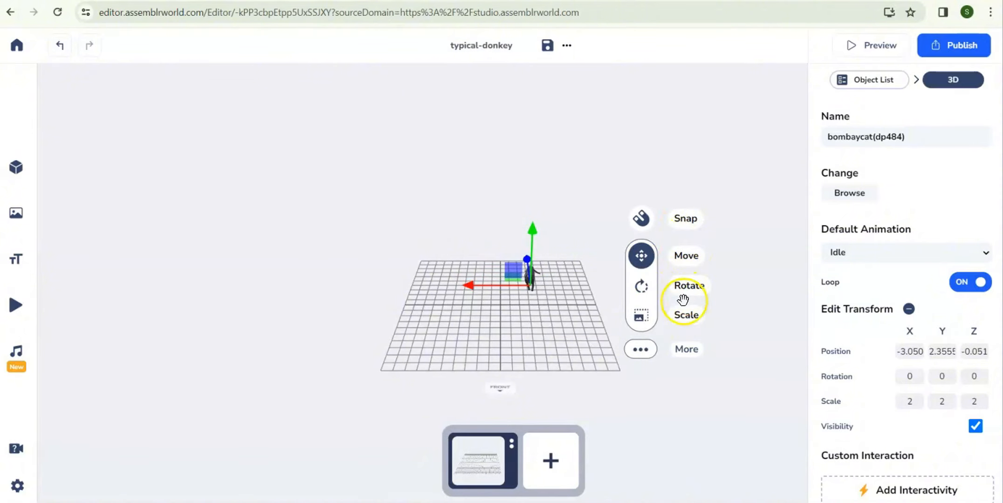
- Scale the Bombay cat uniformly to about 9.98 and move it to about X 5.76, Y -6.44 near the grid's front
{"action": "left_click", "coordinate": [687, 316]}
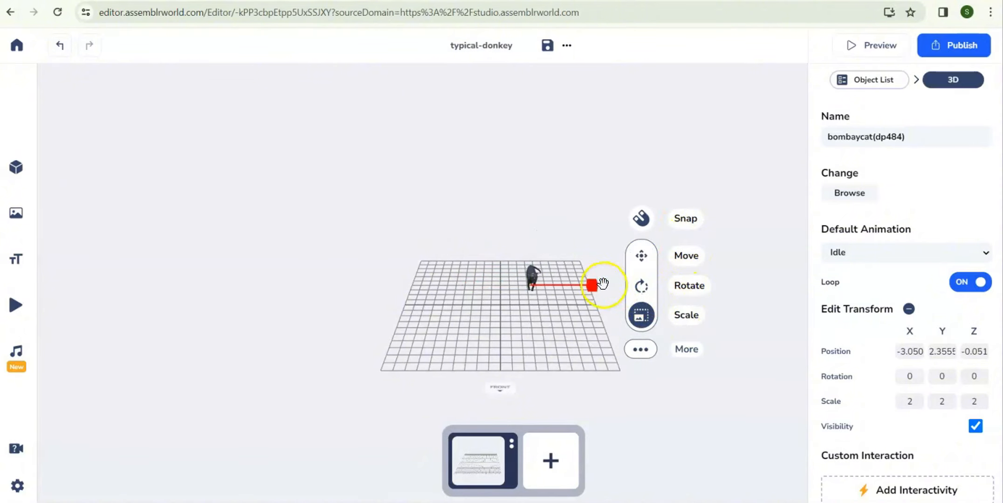
{"action": "left_click_drag", "start_coordinate": [628, 306], "coordinate": [826, 428]}
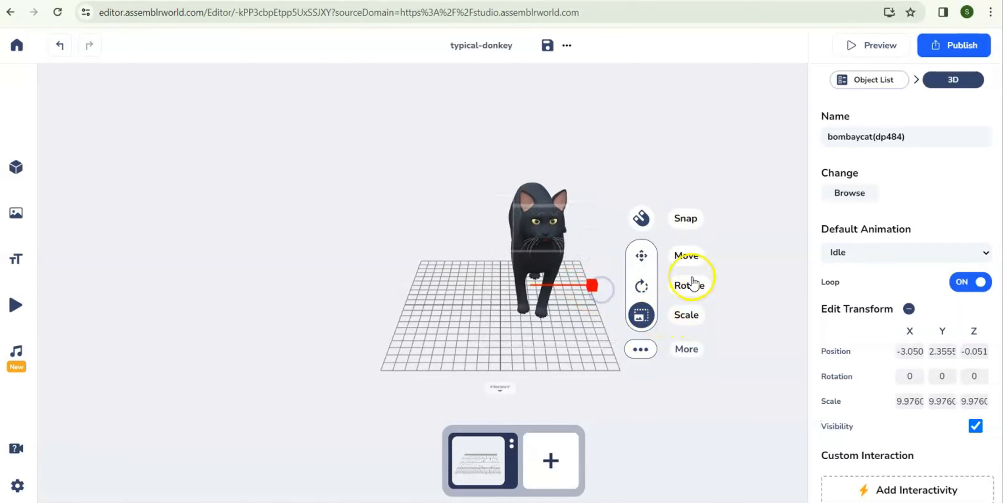
{"action": "left_click", "coordinate": [689, 255]}
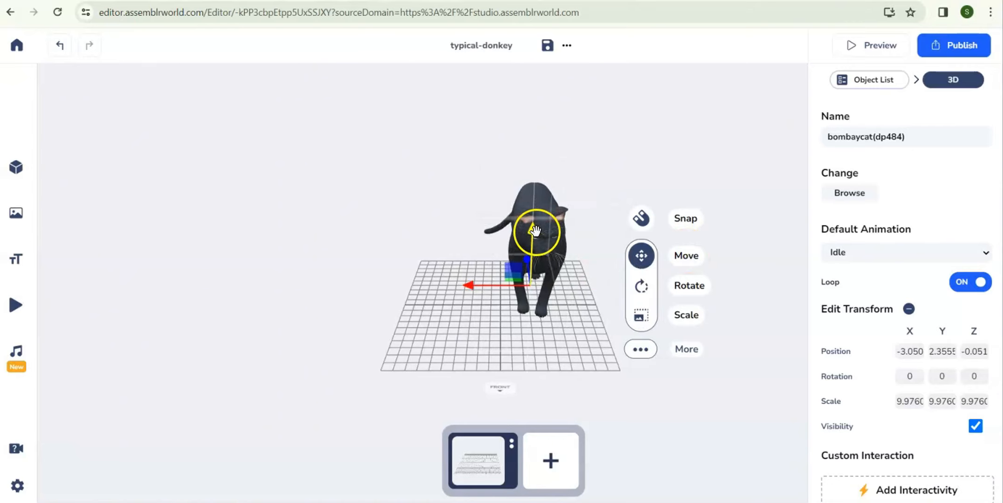
{"action": "mouse_move", "coordinate": [533, 231]}
{"action": "left_mouse_down"}
{"action": "mouse_move", "coordinate": [530, 216]}
{"action": "mouse_move", "coordinate": [520, 241]}
{"action": "left_mouse_up"}
{"action": "left_click_drag", "start_coordinate": [470, 270], "coordinate": [412, 268]}
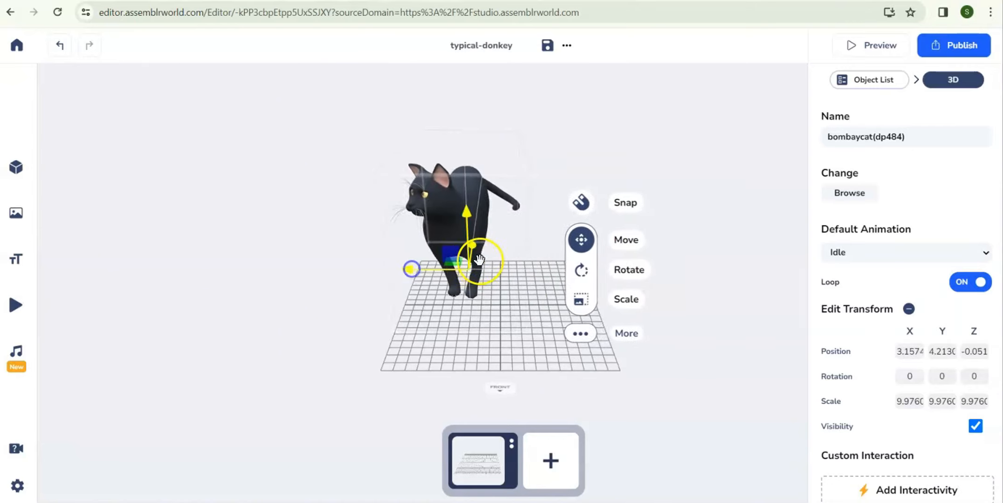
{"action": "left_click_drag", "start_coordinate": [473, 247], "coordinate": [433, 340]}
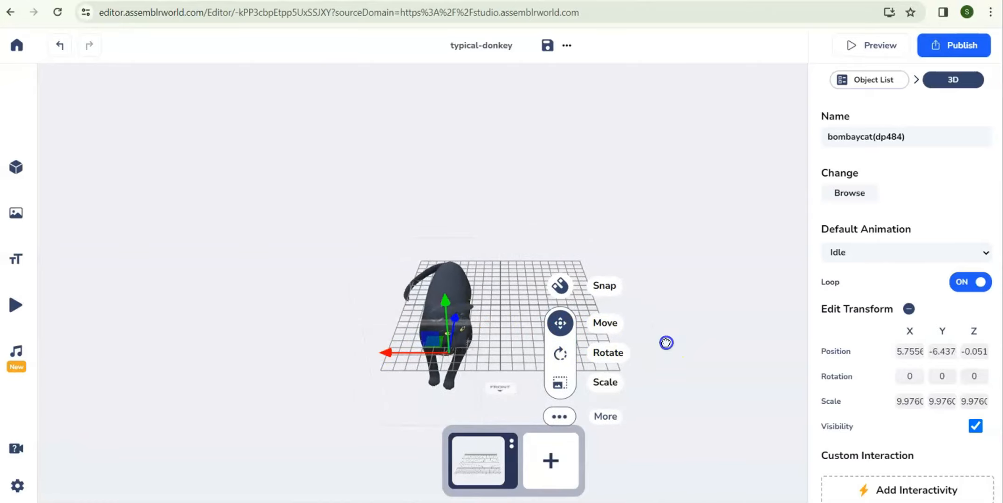
{"action": "left_click_drag", "start_coordinate": [666, 343], "coordinate": [668, 308]}
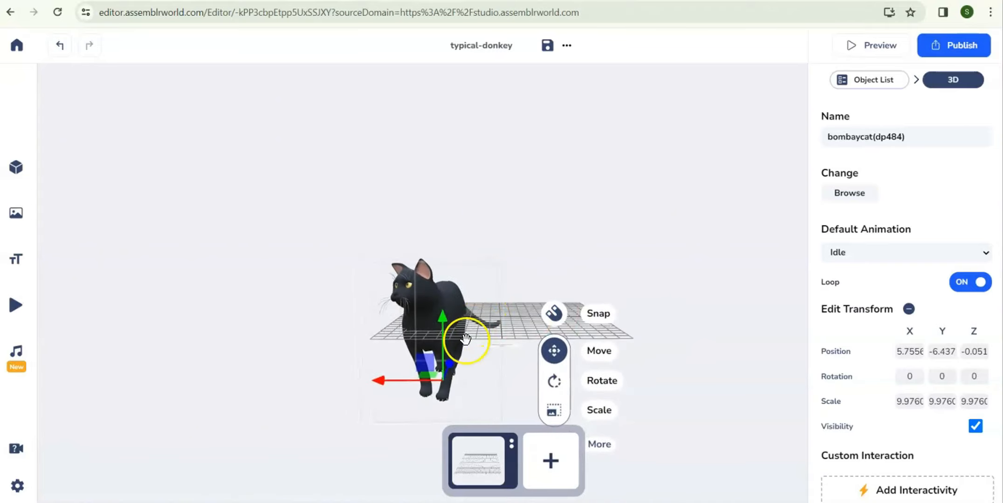
- Move the Bombay cat onto the grid surface, to about X 2.35, Y 0.42
{"action": "left_click_drag", "start_coordinate": [464, 292], "coordinate": [454, 238]}
{"action": "mouse_move", "coordinate": [681, 305]}
{"action": "left_mouse_down"}
{"action": "mouse_move", "coordinate": [680, 282]}
{"action": "mouse_move", "coordinate": [676, 293]}
{"action": "left_mouse_up"}
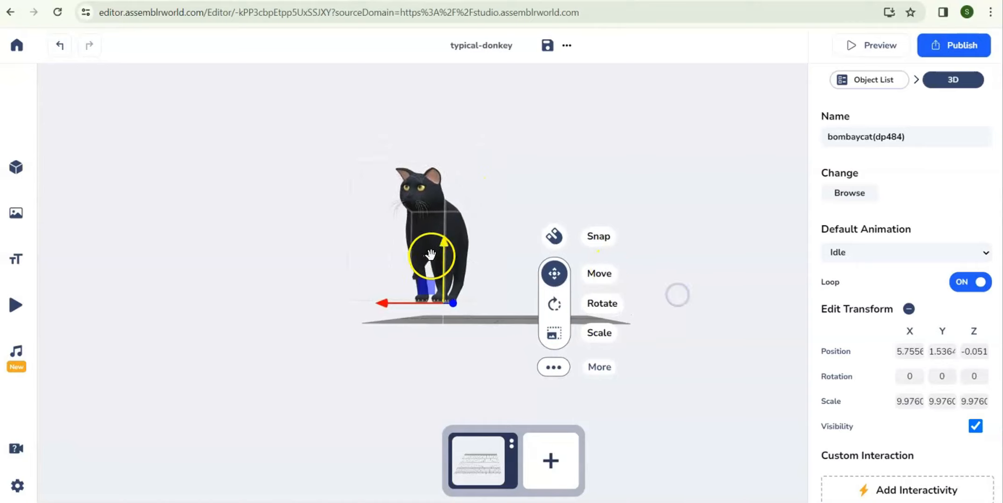
{"action": "left_click_drag", "start_coordinate": [447, 253], "coordinate": [446, 264]}
{"action": "left_click_drag", "start_coordinate": [389, 316], "coordinate": [424, 317]}
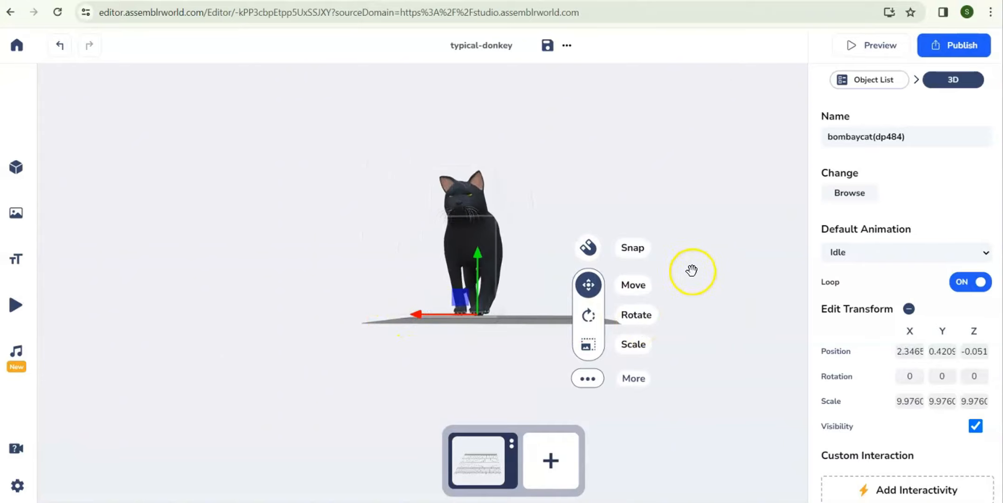
- Rotate the Bombay cat to about X 7.99, Y 31.57, Z -2.94
{"action": "left_click_drag", "start_coordinate": [719, 270], "coordinate": [718, 298]}
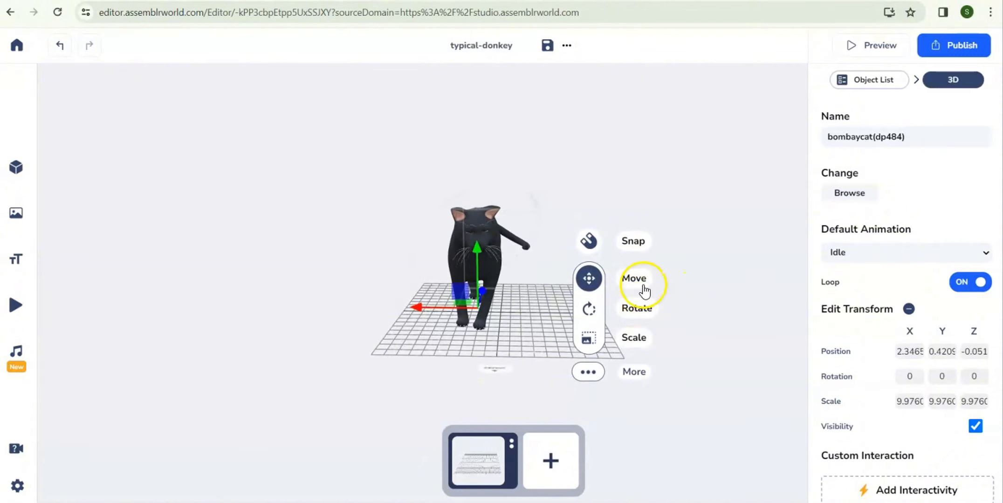
{"action": "left_click", "coordinate": [634, 312]}
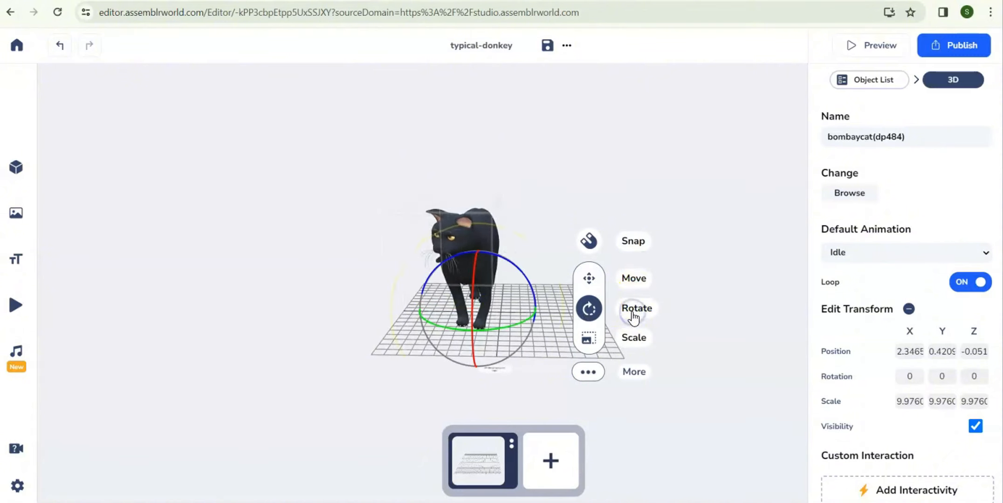
{"action": "mouse_move", "coordinate": [531, 317]}
{"action": "left_mouse_down"}
{"action": "mouse_move", "coordinate": [526, 329]}
{"action": "mouse_move", "coordinate": [533, 321]}
{"action": "left_mouse_up"}
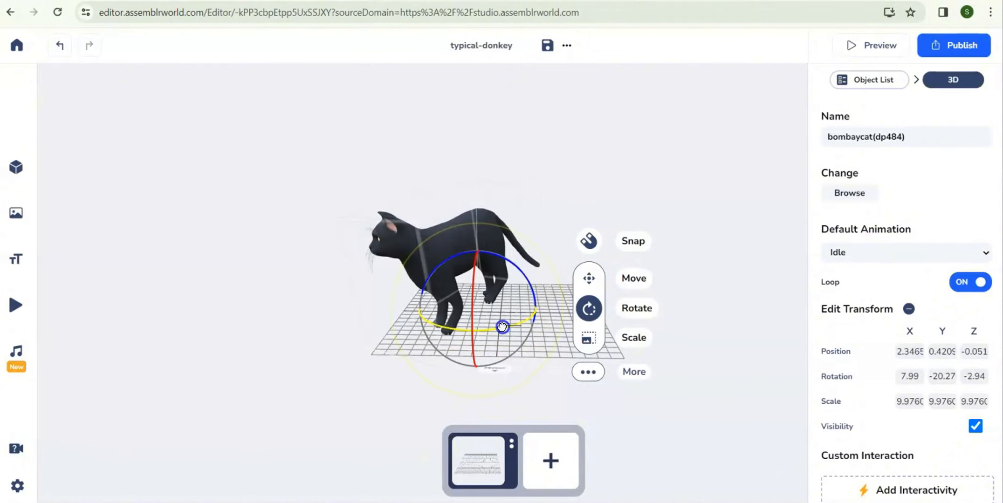
{"action": "left_click_drag", "start_coordinate": [502, 328], "coordinate": [580, 322]}
{"action": "mouse_move", "coordinate": [694, 322]}
{"action": "left_mouse_down"}
{"action": "mouse_move", "coordinate": [698, 291]}
{"action": "mouse_move", "coordinate": [697, 324]}
{"action": "left_mouse_up"}
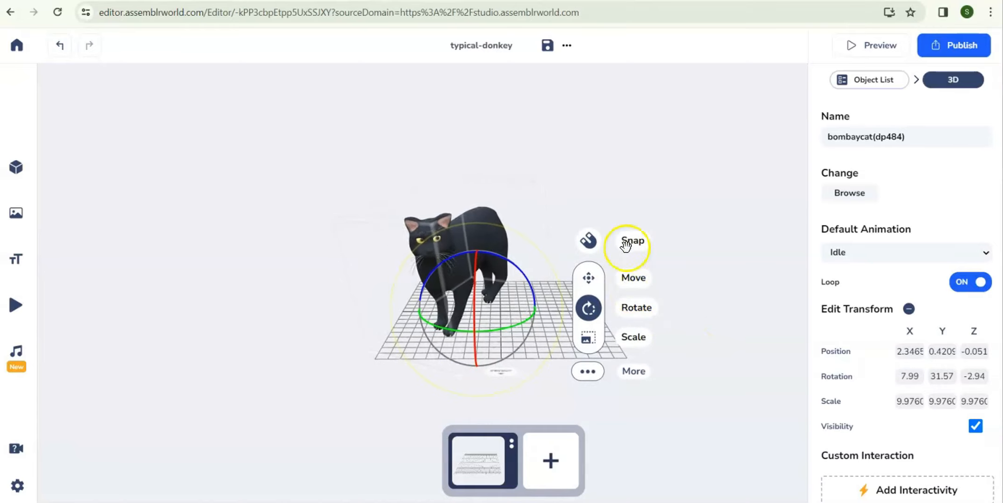
- Duplicate the Bombay cat and move the copy beside the original, to about X -7.12, Y 2.43
{"action": "left_click", "coordinate": [635, 339]}
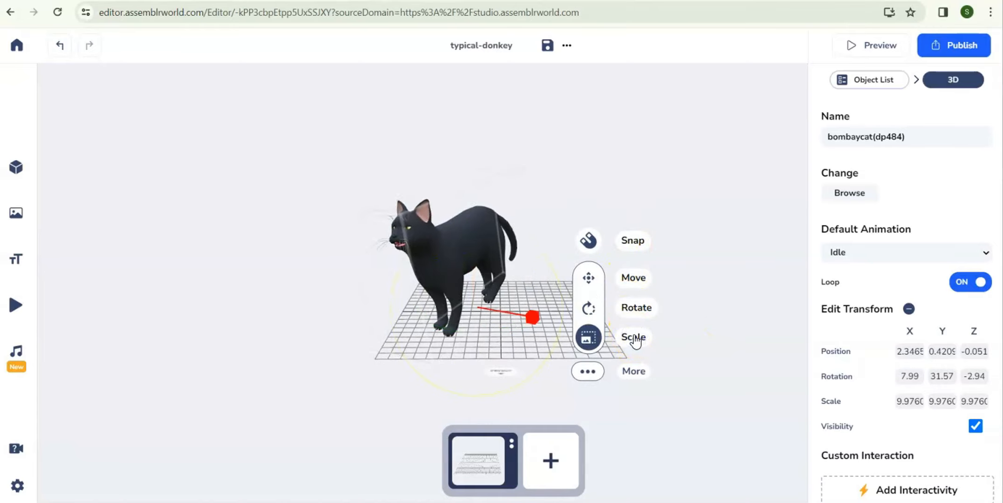
{"action": "left_click", "coordinate": [588, 372]}
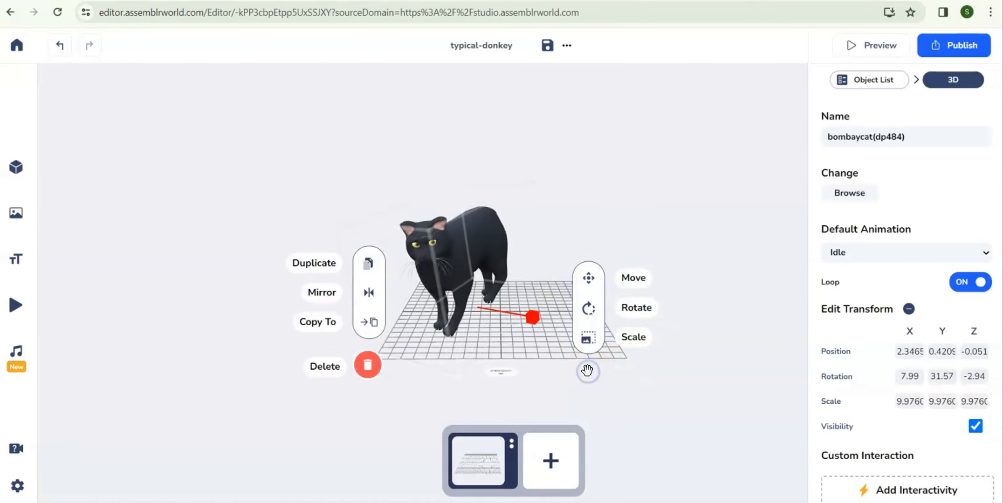
{"action": "left_click", "coordinate": [325, 264]}
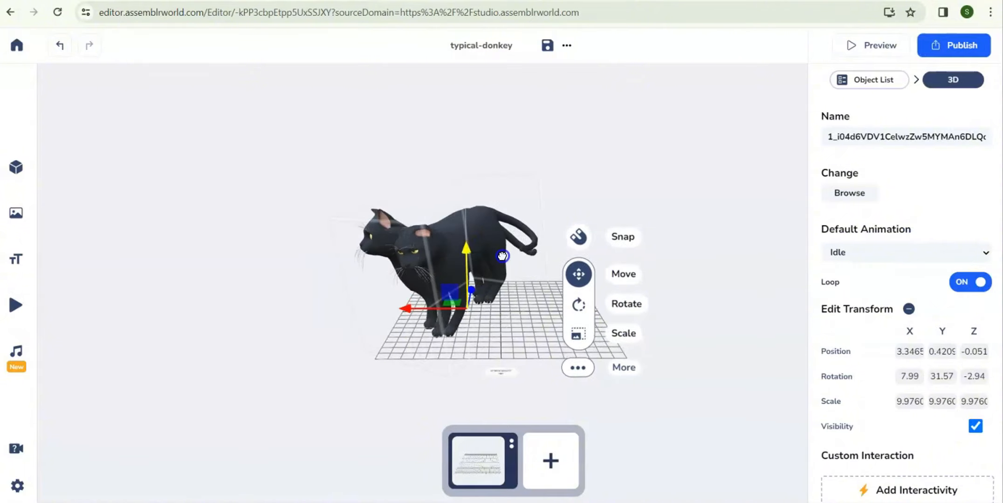
{"action": "left_click_drag", "start_coordinate": [471, 252], "coordinate": [461, 242]}
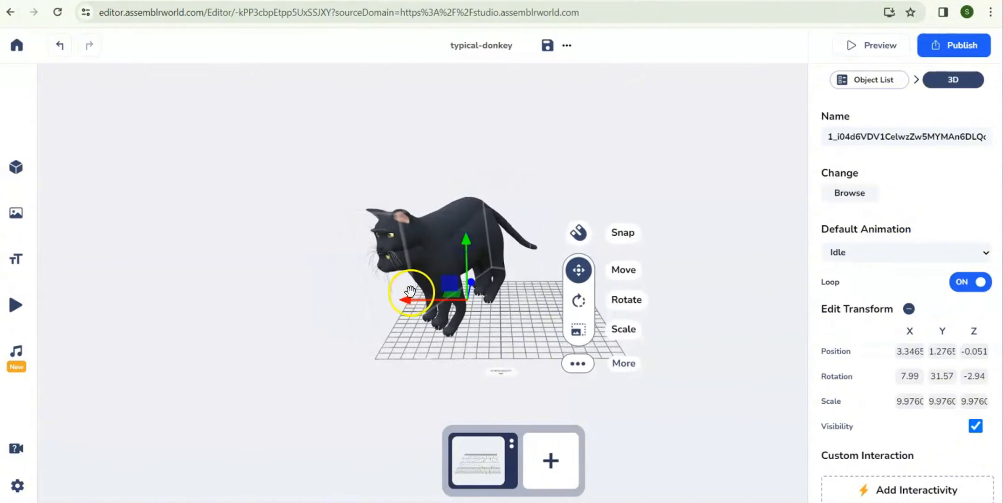
{"action": "left_click_drag", "start_coordinate": [409, 302], "coordinate": [476, 290]}
- Mirror the duplicated cat along the Y axis and along the Z axis
{"action": "left_click", "coordinate": [680, 364]}
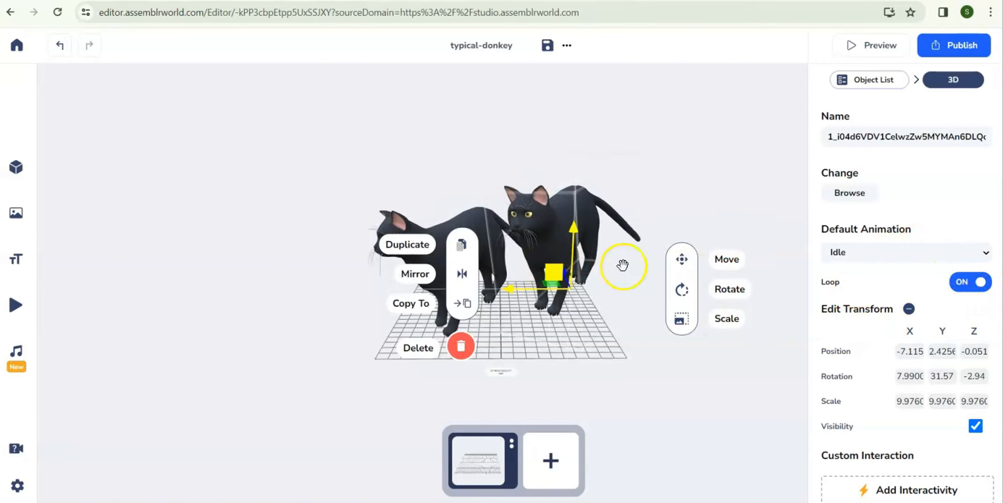
{"action": "left_click", "coordinate": [416, 275]}
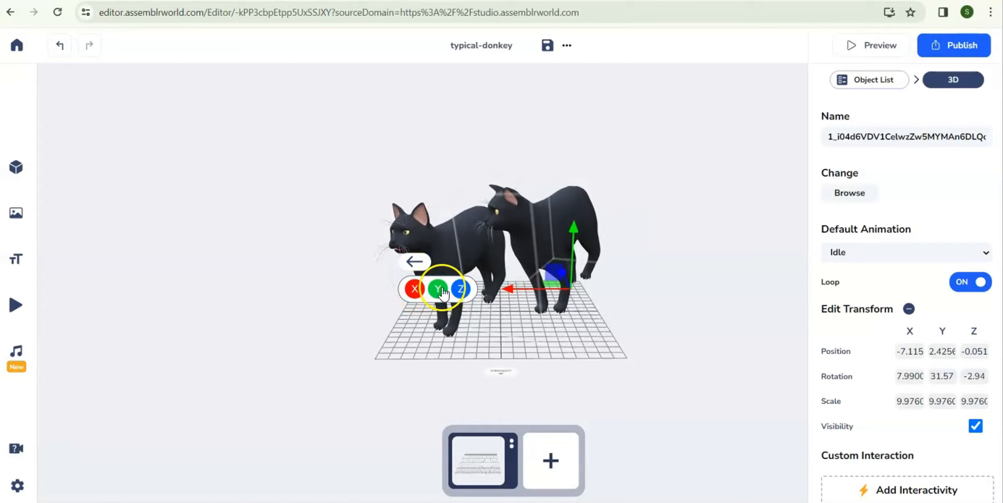
{"action": "left_click", "coordinate": [438, 290]}
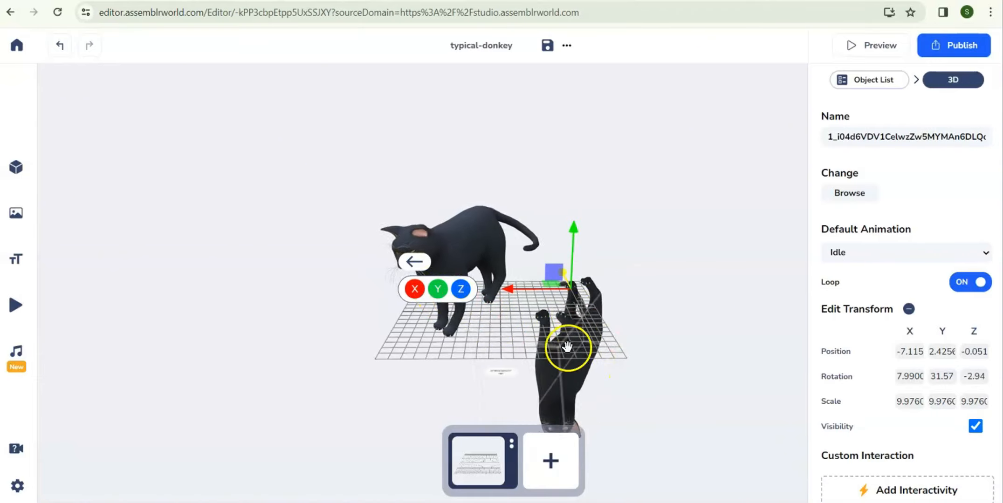
{"action": "left_click", "coordinate": [462, 292]}
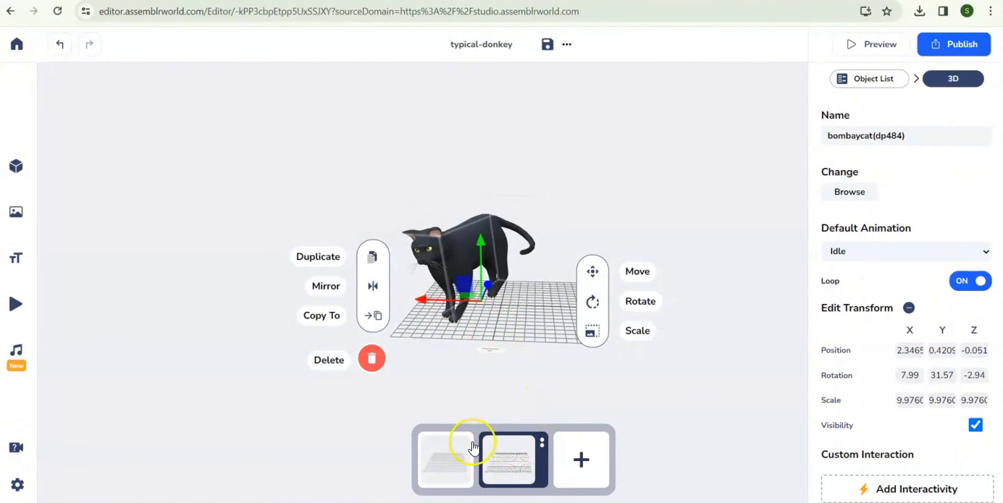
- Add a third scene to the project, view it, and return to scene-2
{"action": "left_click", "coordinate": [578, 459]}
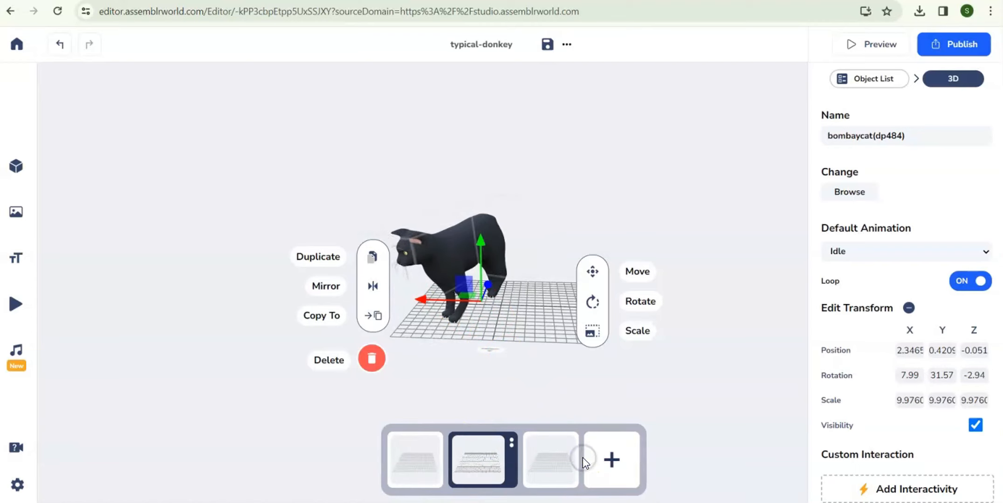
{"action": "left_click", "coordinate": [548, 458]}
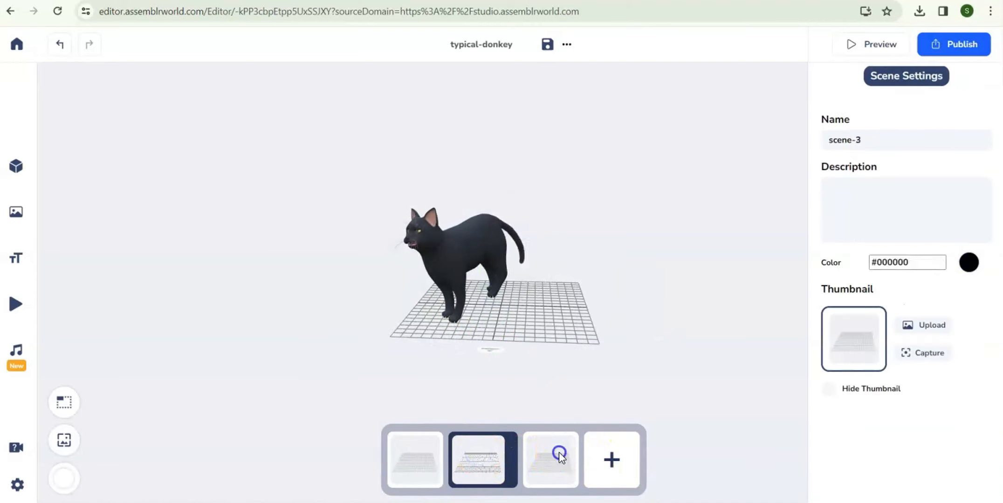
{"action": "left_click", "coordinate": [472, 464]}
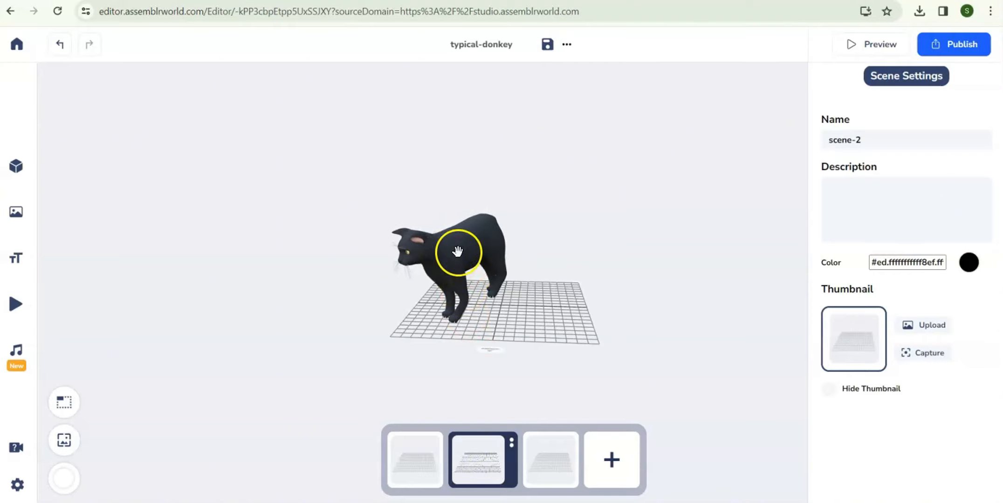
- Copy the Bombay cat from scene-2 to scene-3 and switch between the two scenes to compare them
{"action": "left_click", "coordinate": [449, 257]}
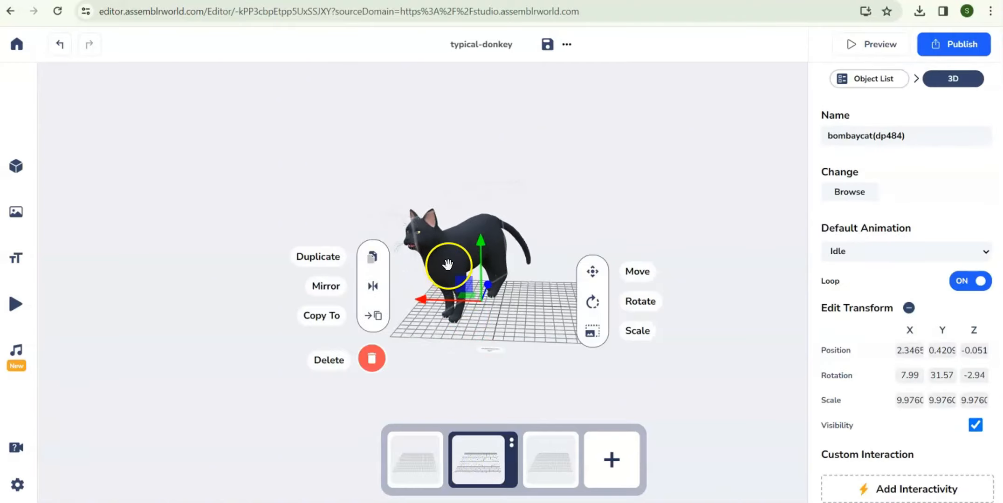
{"action": "left_click", "coordinate": [377, 317]}
{"action": "left_click", "coordinate": [371, 303]}
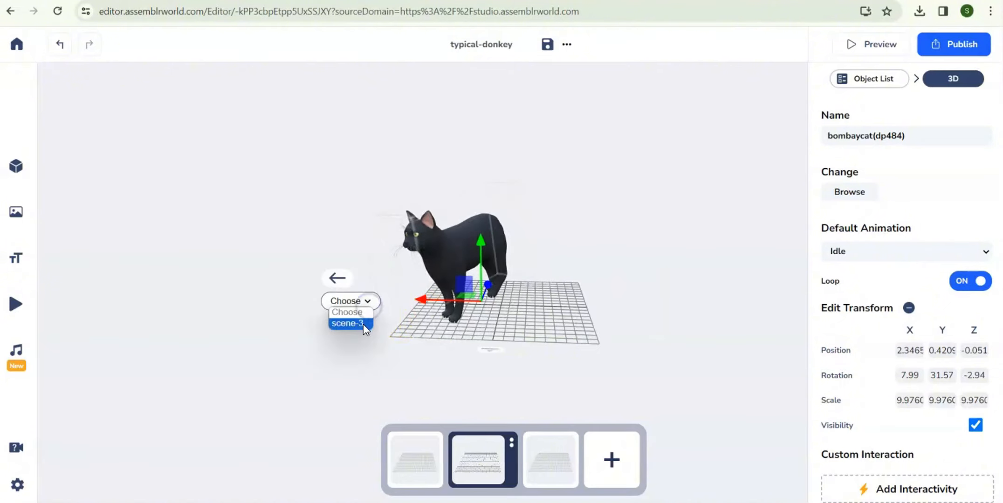
{"action": "left_click", "coordinate": [362, 323]}
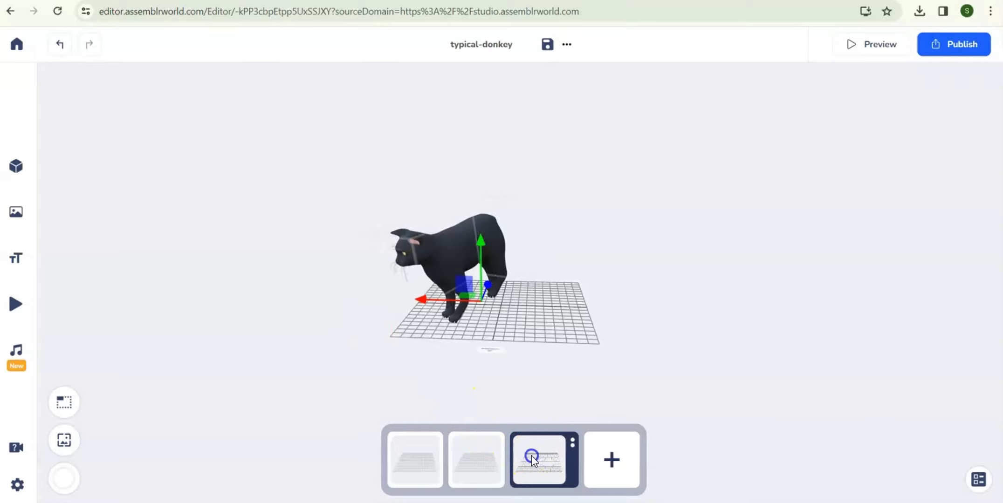
{"action": "left_click", "coordinate": [478, 459]}
{"action": "left_click", "coordinate": [546, 459]}
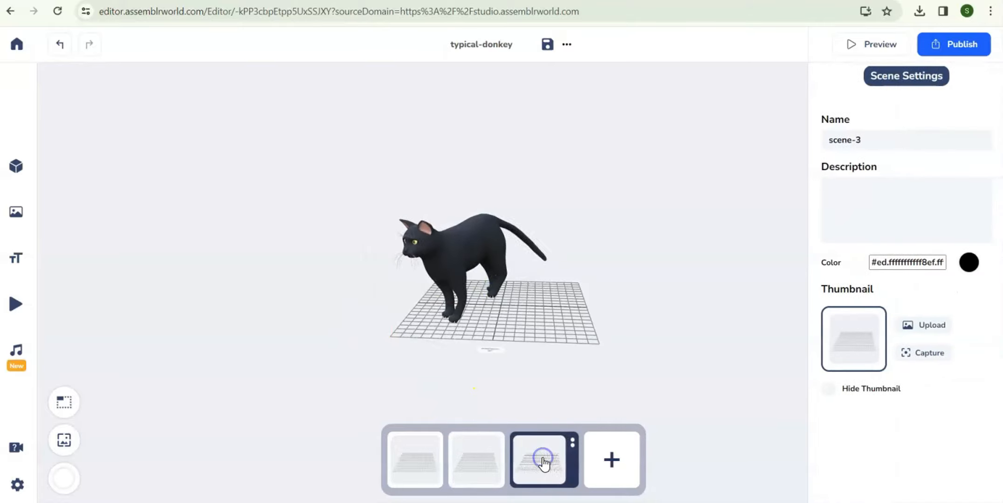
{"action": "left_click", "coordinate": [481, 459]}
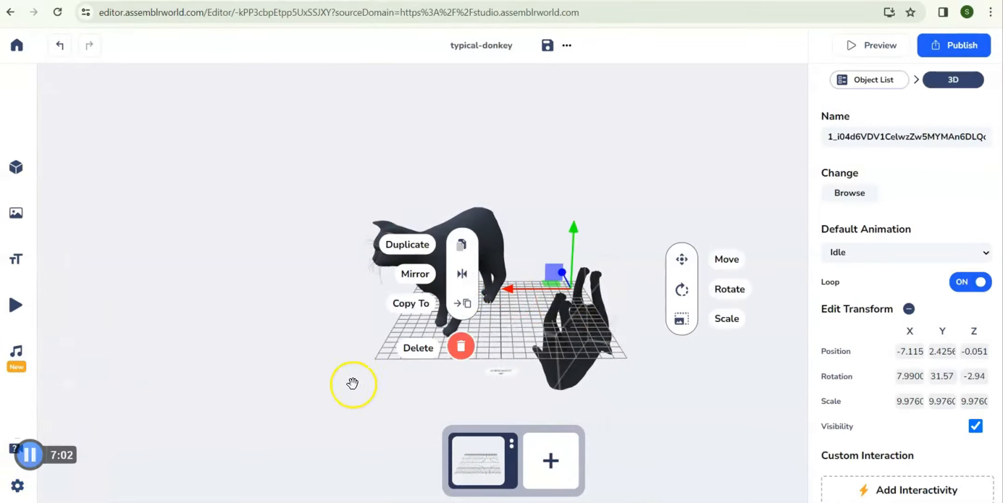
- Delete the mirrored duplicate cat and select the original Bombay cat
{"action": "left_click", "coordinate": [439, 259]}
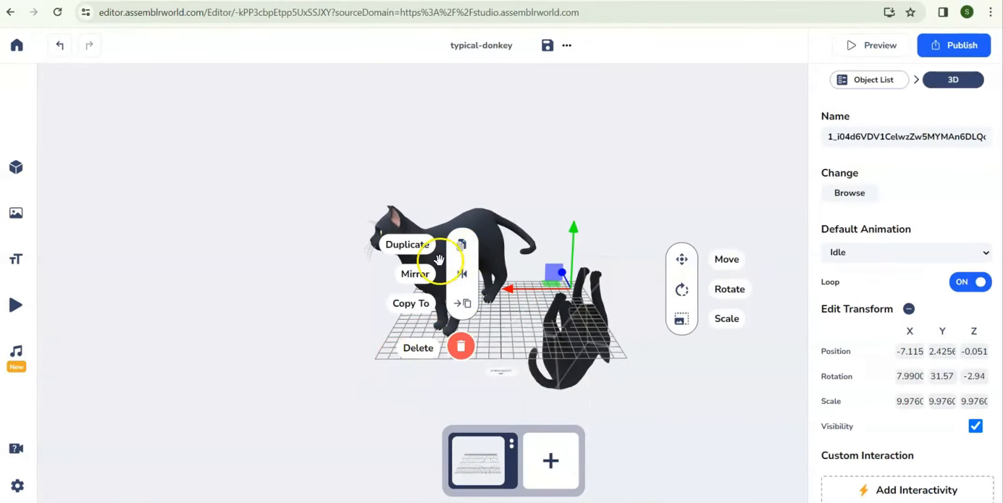
{"action": "left_click", "coordinate": [419, 348]}
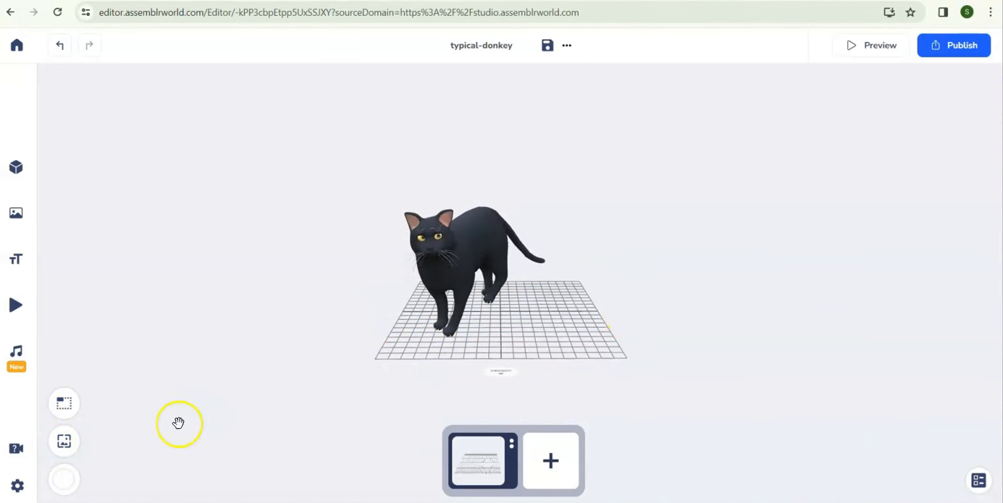
{"action": "left_click", "coordinate": [463, 280]}
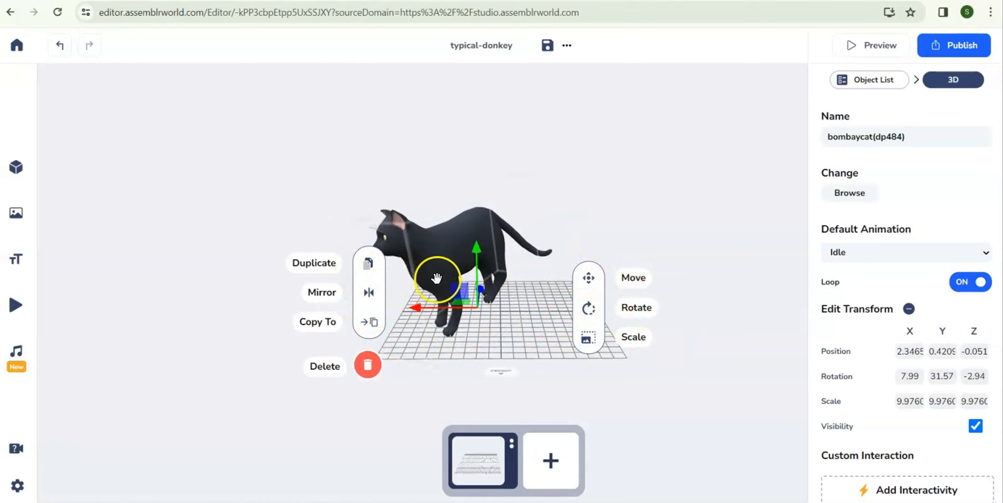
- Open the 2D image library, view the local file import dialog, and close it without choosing a file
{"action": "mouse_move", "coordinate": [23, 168]}
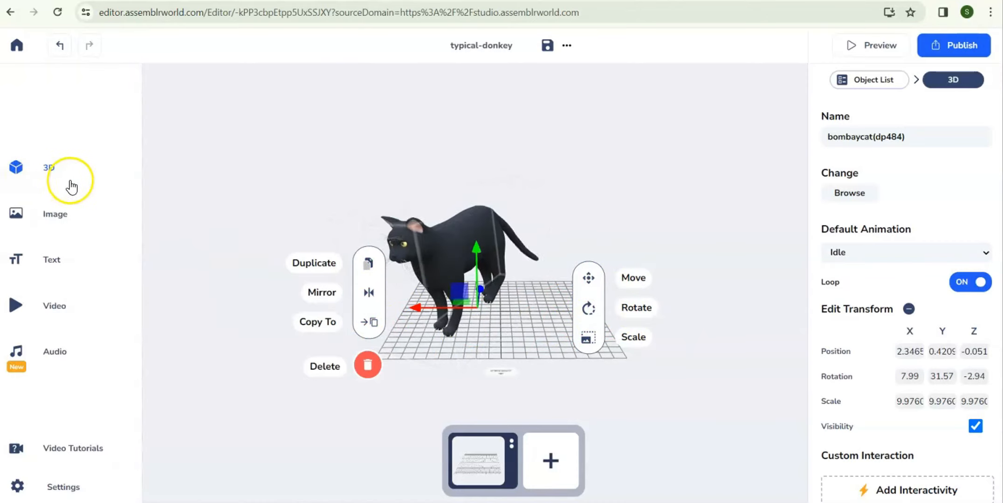
{"action": "left_click", "coordinate": [65, 218]}
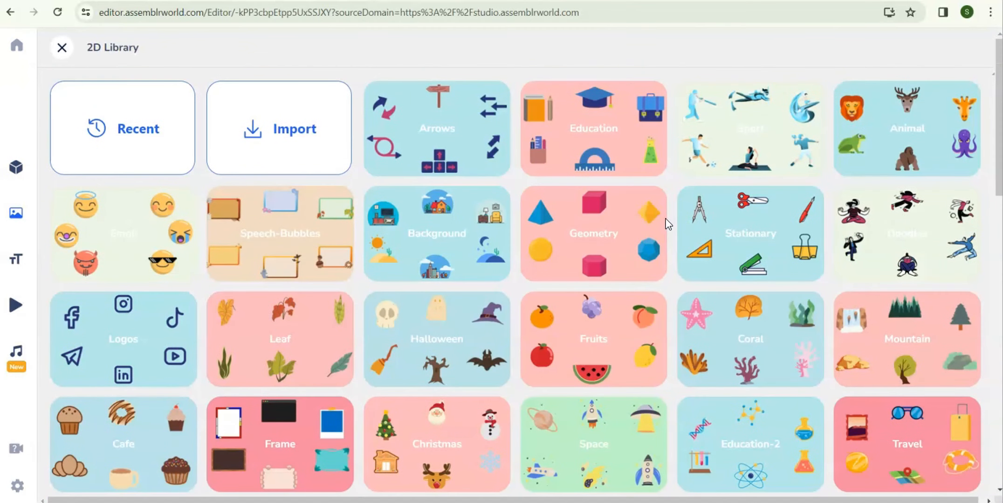
{"action": "left_click", "coordinate": [651, 146]}
{"action": "left_click", "coordinate": [253, 131]}
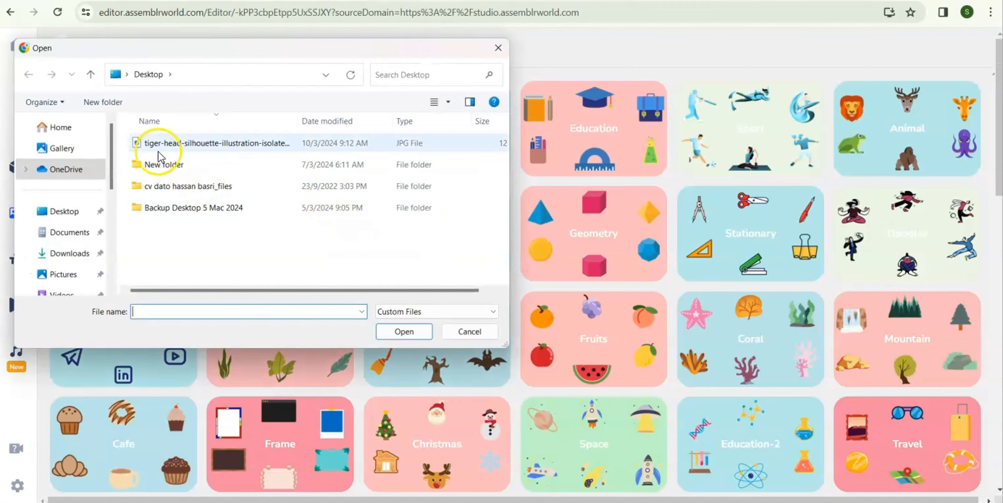
{"action": "left_click", "coordinate": [502, 46]}
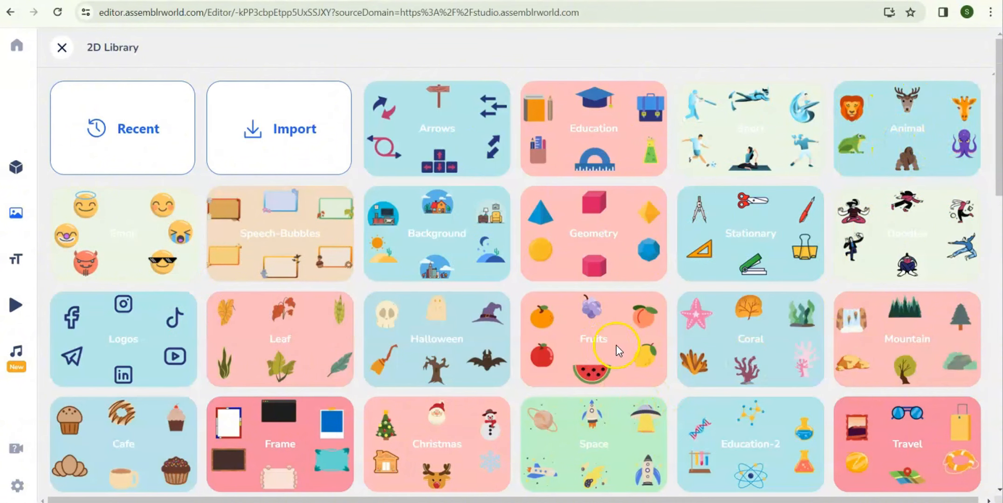
- Browse the 2D library categories and insert the Sunny image from the Weather category into the scene
{"action": "scroll", "coordinate": [597, 374], "scroll_direction": "down", "scroll_amount": 3}
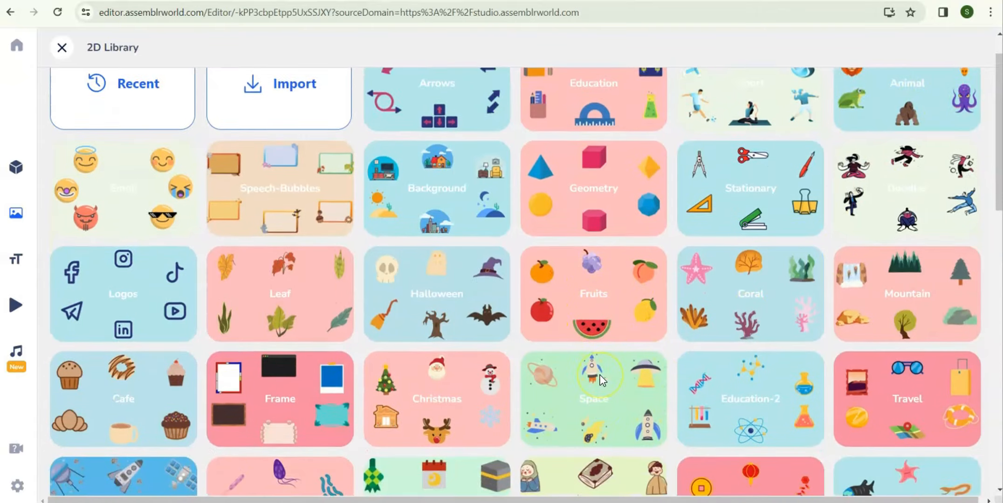
{"action": "scroll", "coordinate": [600, 379], "scroll_direction": "down", "scroll_amount": 2}
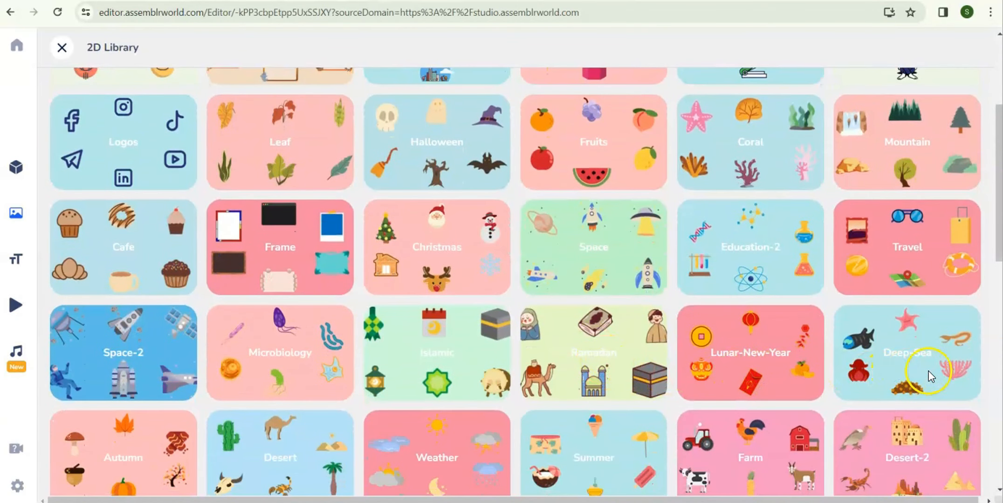
{"action": "scroll", "coordinate": [729, 450], "scroll_direction": "down", "scroll_amount": 10}
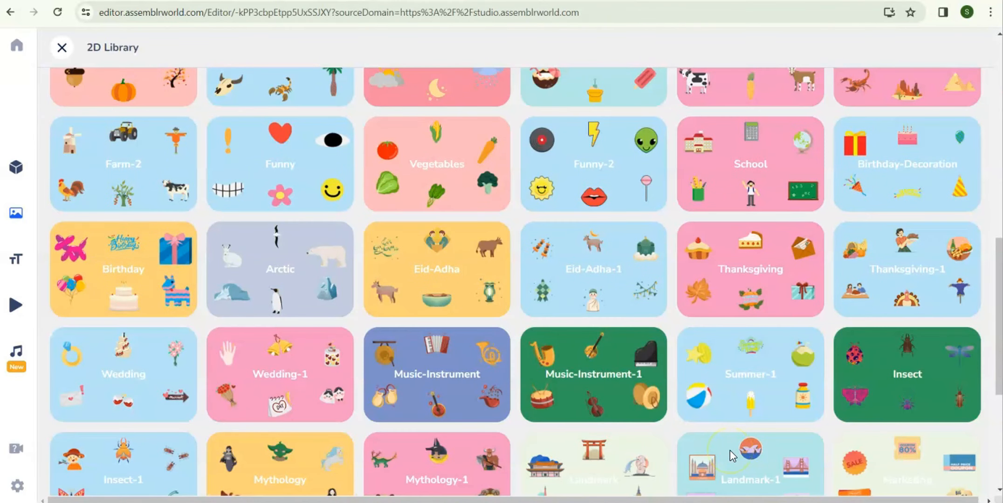
{"action": "scroll", "coordinate": [532, 300], "scroll_direction": "up", "scroll_amount": 10}
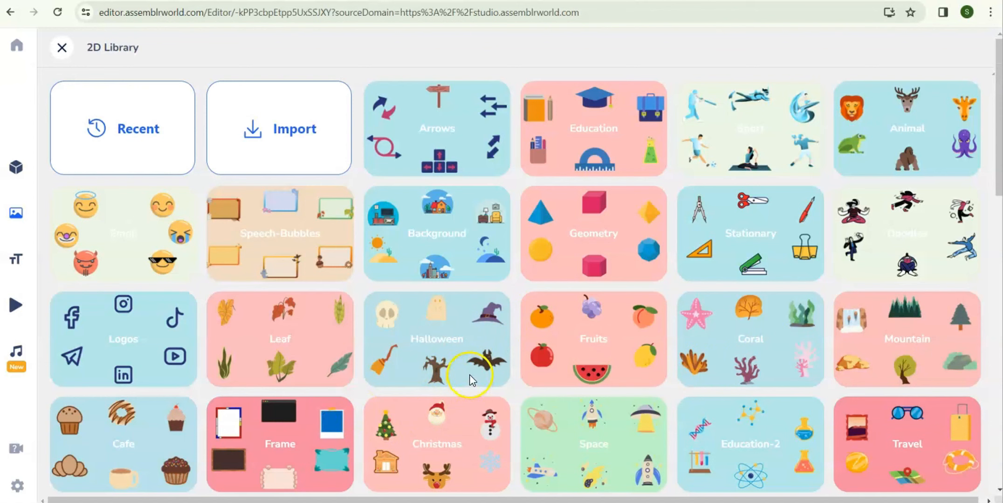
{"action": "scroll", "coordinate": [208, 345], "scroll_direction": "down", "scroll_amount": 3}
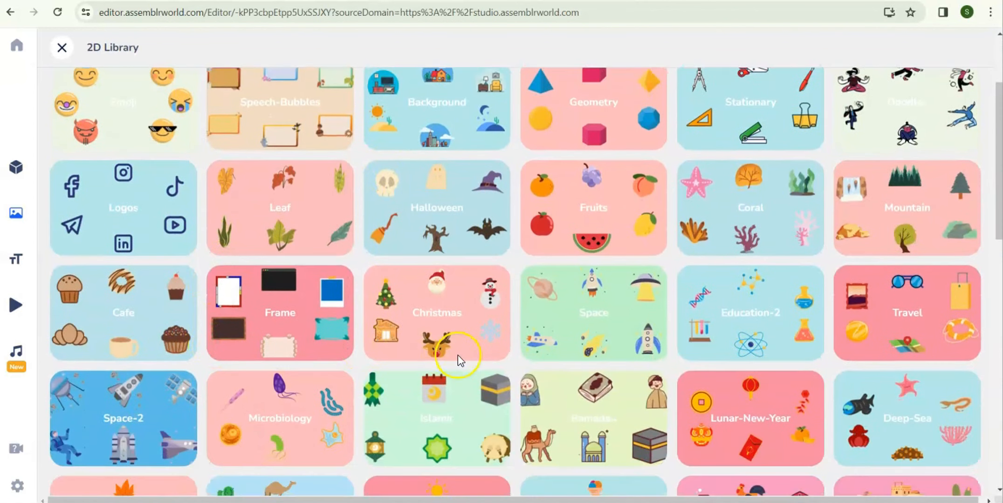
{"action": "scroll", "coordinate": [458, 355], "scroll_direction": "down", "scroll_amount": 3}
{"action": "scroll", "coordinate": [457, 355], "scroll_direction": "down", "scroll_amount": 2}
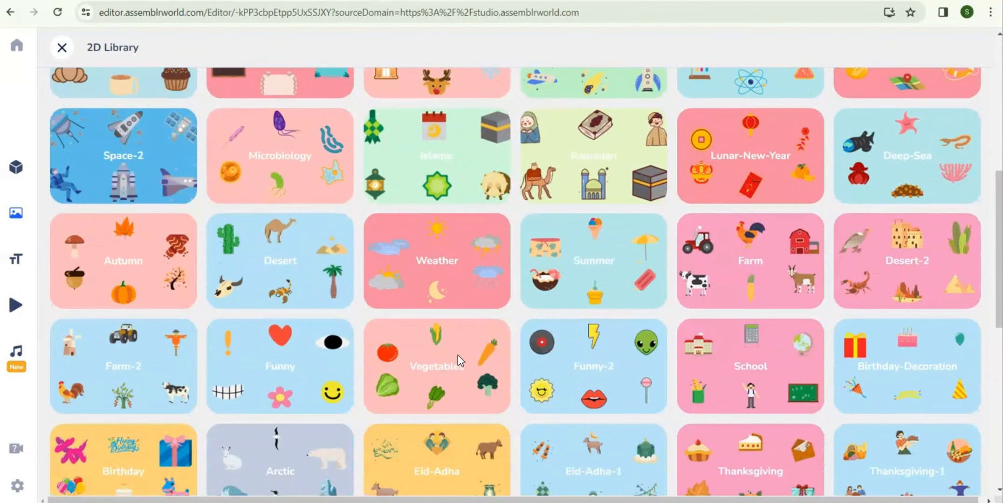
{"action": "left_click", "coordinate": [441, 260]}
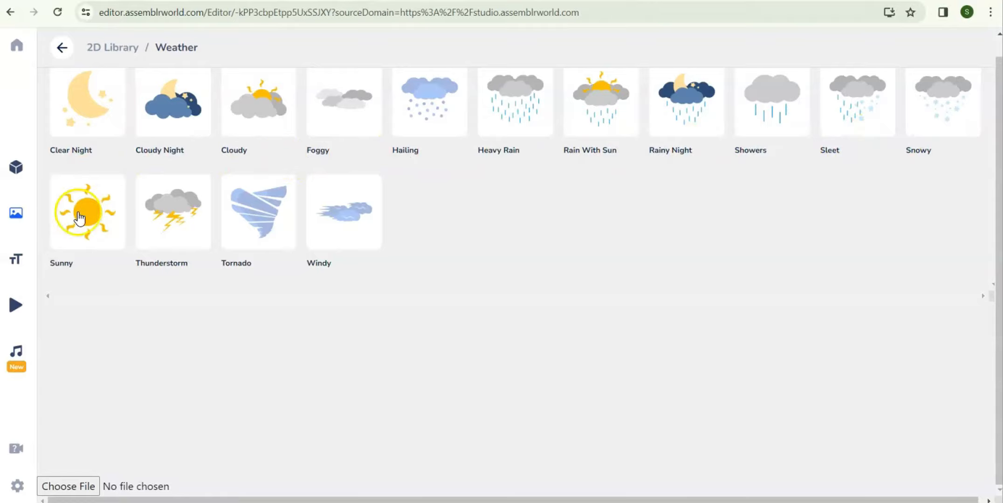
{"action": "left_click", "coordinate": [99, 227]}
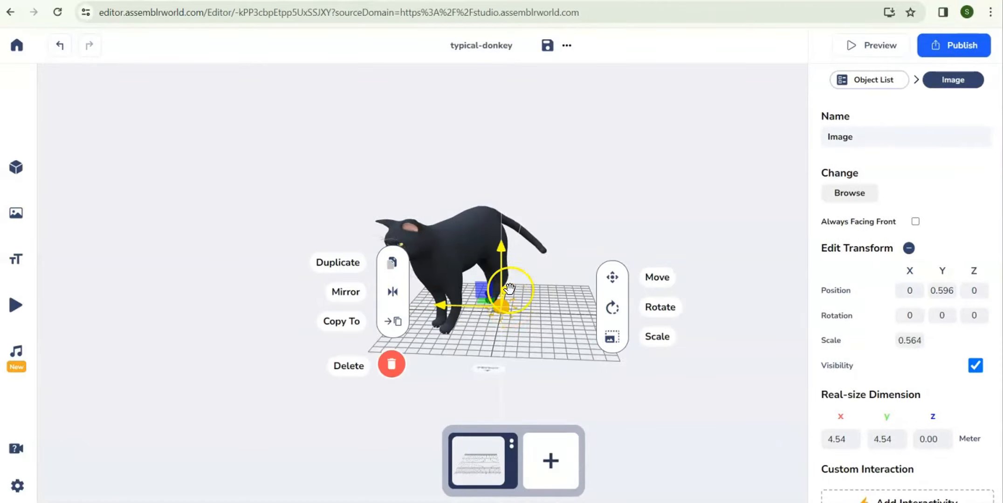
- Raise the sun image above the cat to about Y 14.76 and enlarge it to a scale of about 1.29
{"action": "left_click_drag", "start_coordinate": [501, 246], "coordinate": [510, 102]}
{"action": "left_click", "coordinate": [660, 194]}
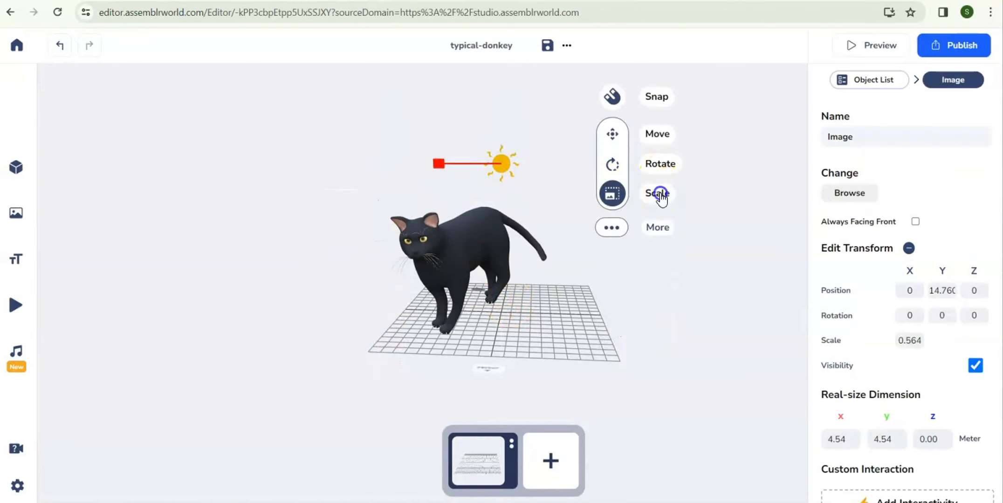
{"action": "left_click_drag", "start_coordinate": [445, 168], "coordinate": [371, 168]}
- Move the sun image higher and out beyond the cat's tail, to about X -9.8 and Y 17.6
{"action": "left_click", "coordinate": [651, 135]}
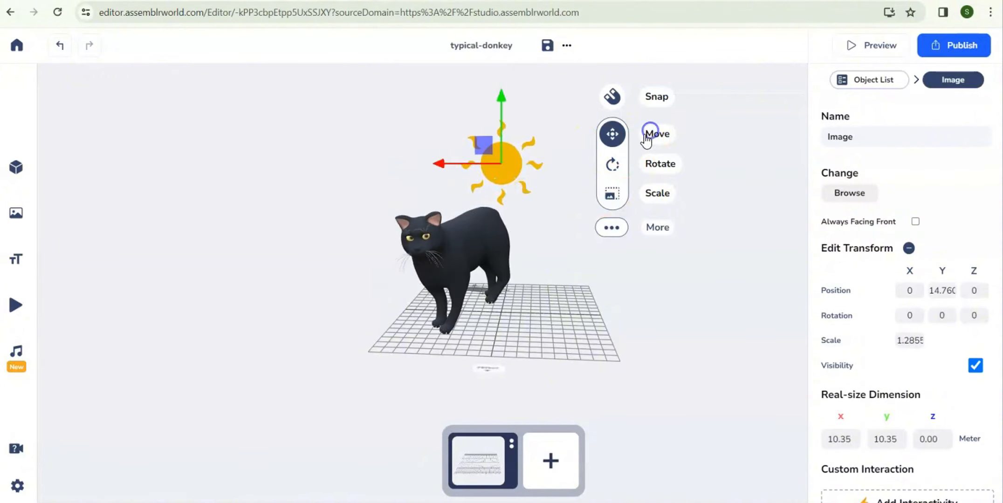
{"action": "left_click_drag", "start_coordinate": [497, 101], "coordinate": [500, 65]}
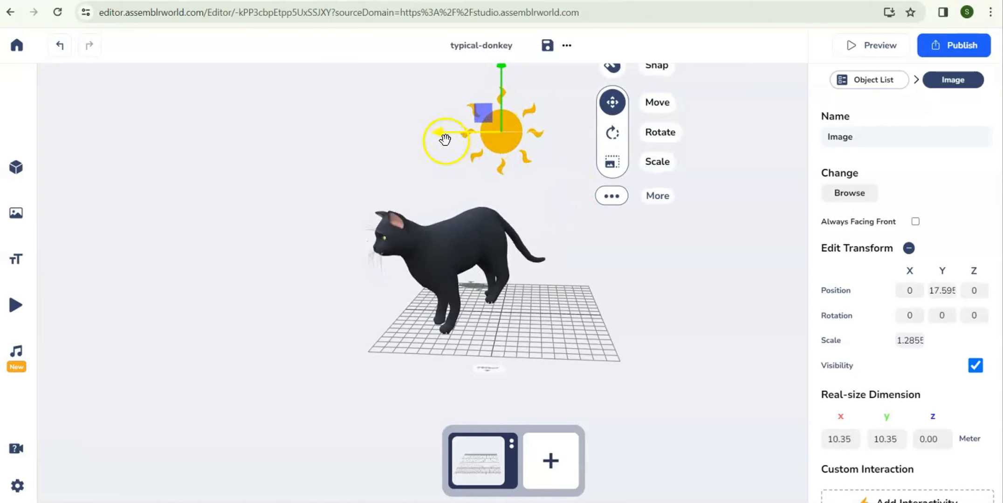
{"action": "left_click_drag", "start_coordinate": [441, 137], "coordinate": [547, 131]}
{"action": "left_click", "coordinate": [749, 208]}
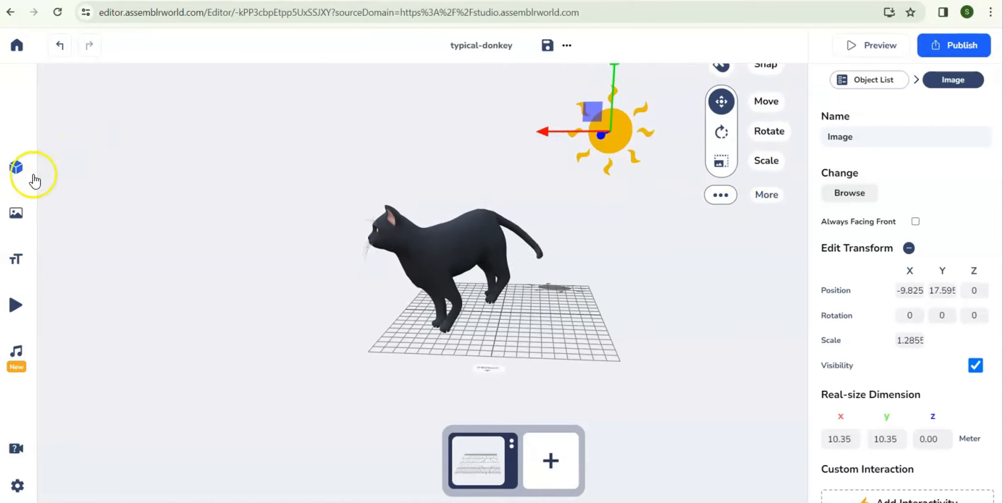
- Place the 3D text "BLACK CAT" in the scene with the red color #e60c0c
{"action": "mouse_move", "coordinate": [21, 223]}
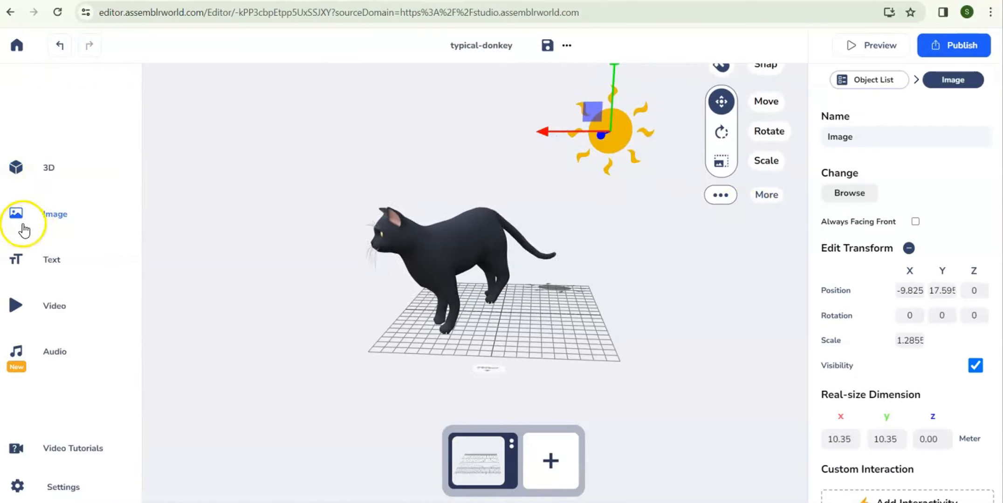
{"action": "left_click", "coordinate": [52, 262]}
{"action": "left_click", "coordinate": [88, 240]}
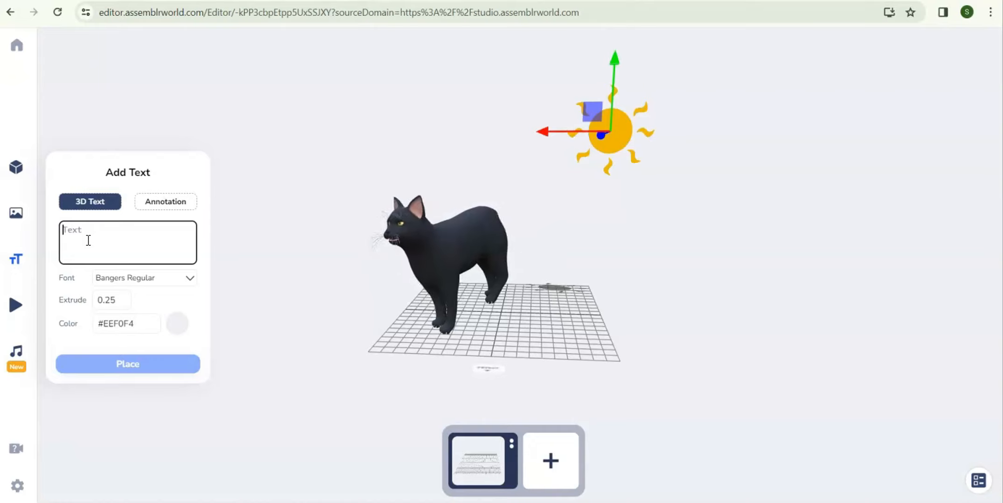
{"action": "type", "text": "BLACK CAT"}
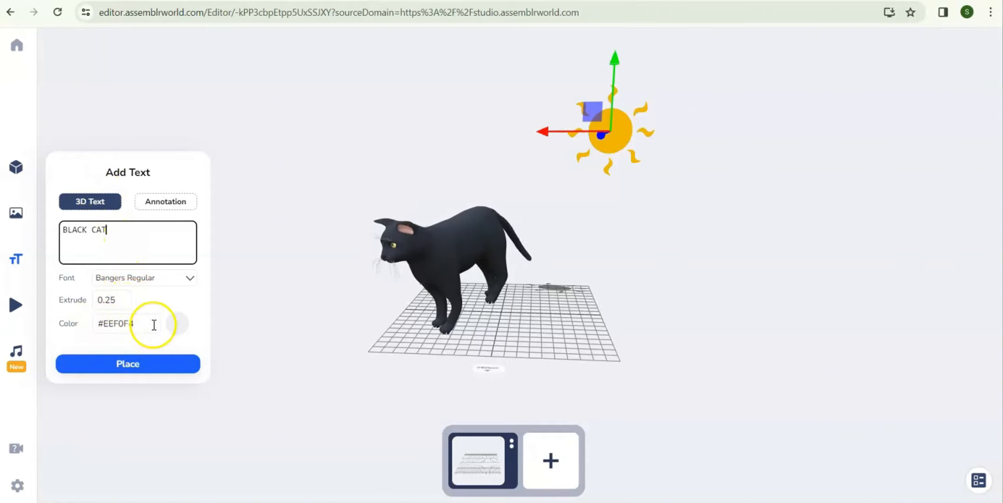
{"action": "left_click", "coordinate": [185, 325]}
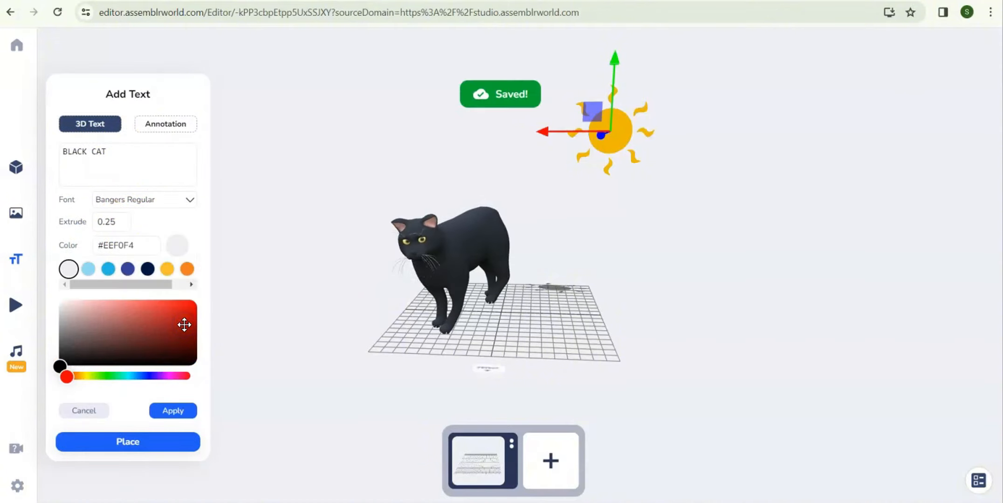
{"action": "left_click", "coordinate": [190, 306]}
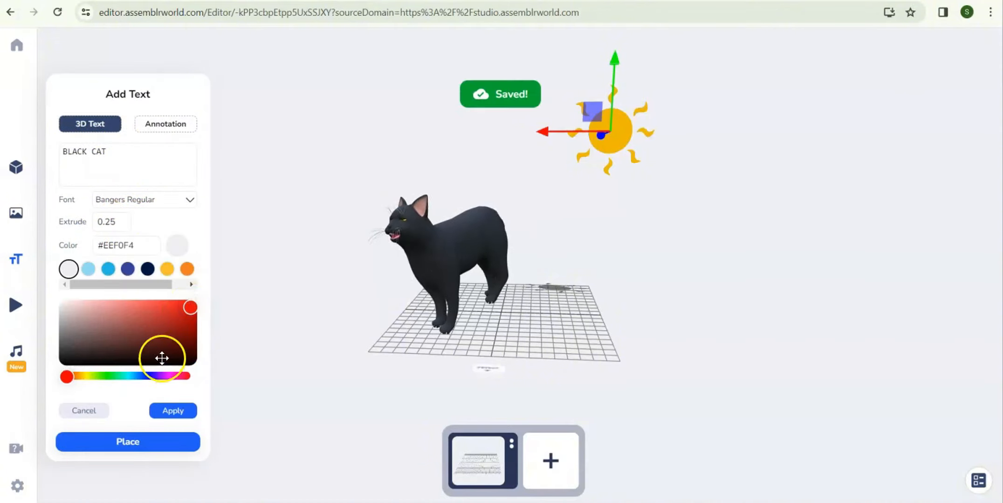
{"action": "left_click", "coordinate": [168, 412]}
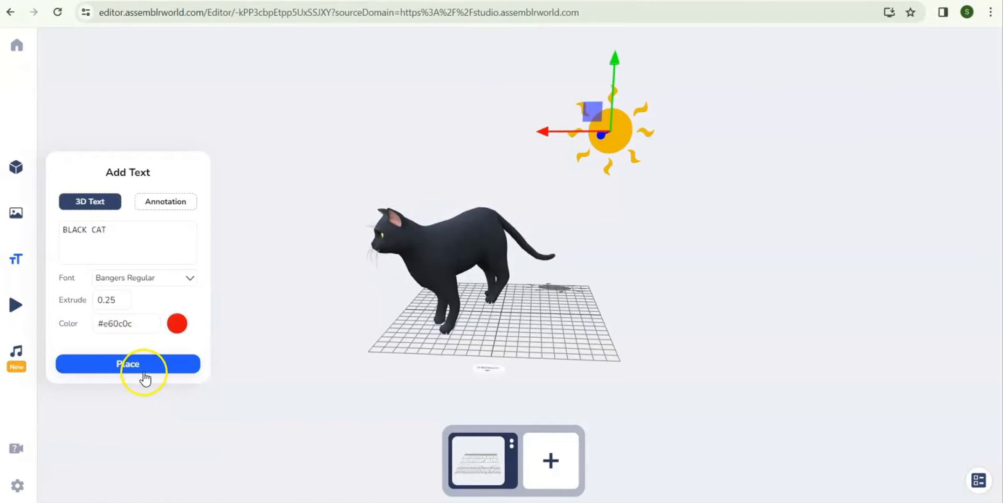
{"action": "left_click", "coordinate": [143, 368]}
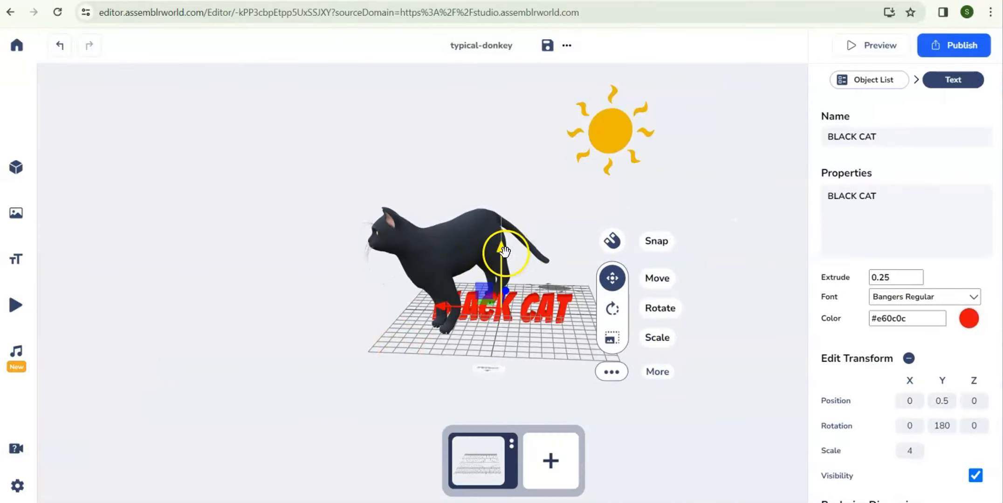
- Raise the BLACK CAT text to about Y 15.1, shift it sideways away from the sun to sit over the cat, and deselect it
{"action": "left_click_drag", "start_coordinate": [504, 251], "coordinate": [569, 155]}
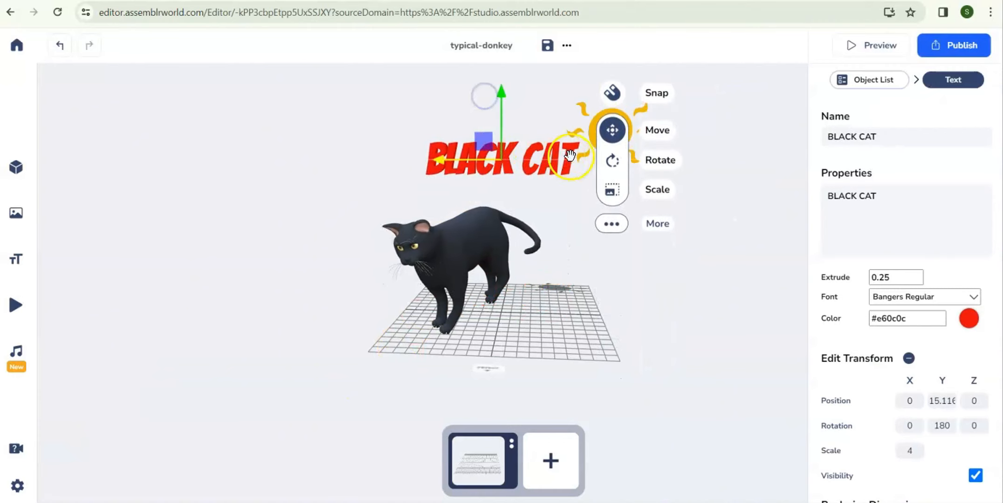
{"action": "left_click_drag", "start_coordinate": [433, 166], "coordinate": [350, 166]}
{"action": "left_click", "coordinate": [648, 239]}
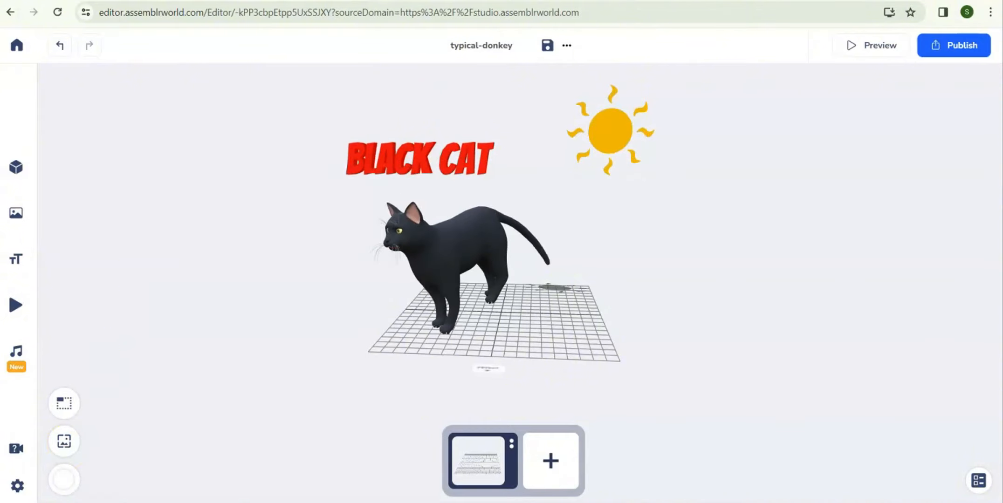
- Add a circle annotation labelled 1 with the text "This is a black cat" on the side of the cat's body
{"action": "mouse_move", "coordinate": [11, 239]}
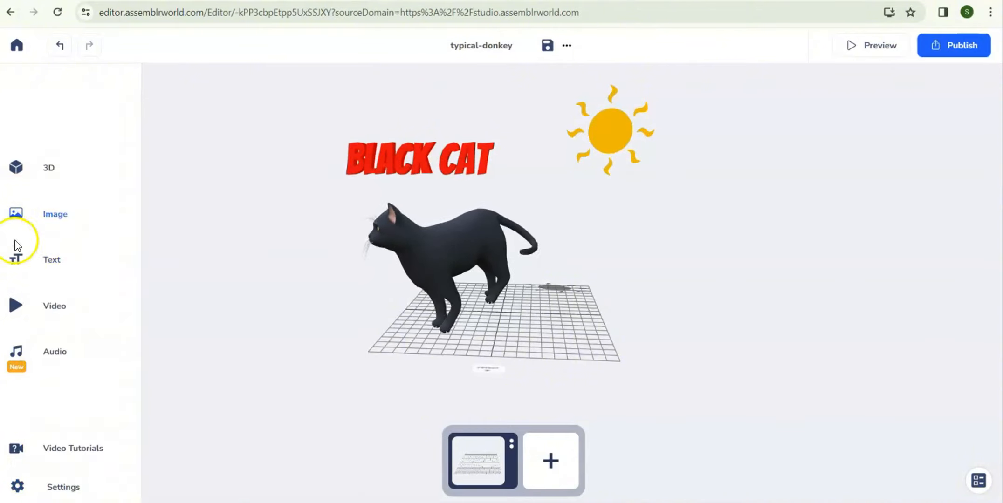
{"action": "left_click", "coordinate": [62, 267]}
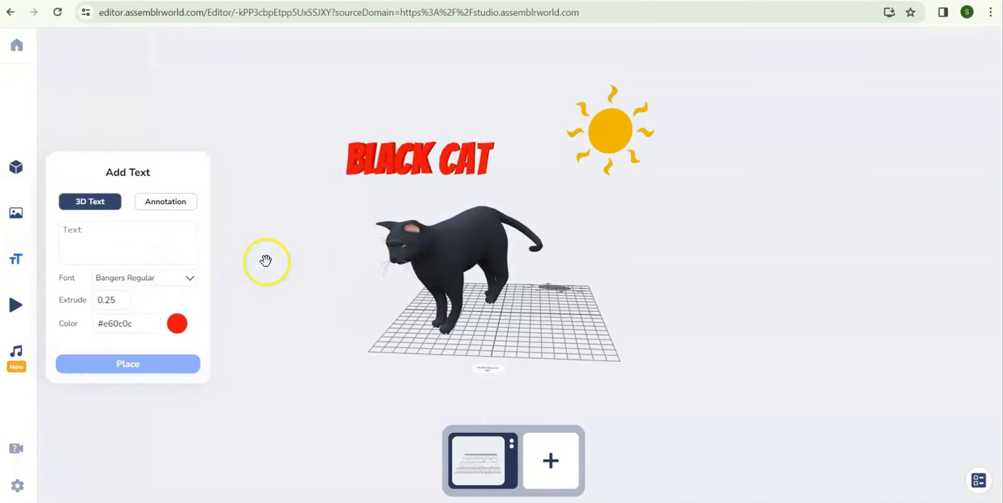
{"action": "left_click", "coordinate": [163, 205]}
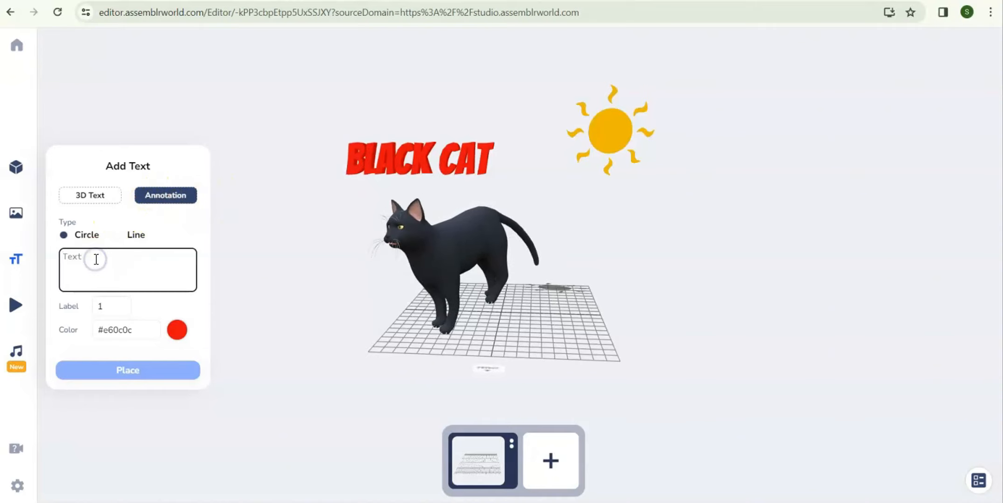
{"action": "type", "text": "This is a black cat"}
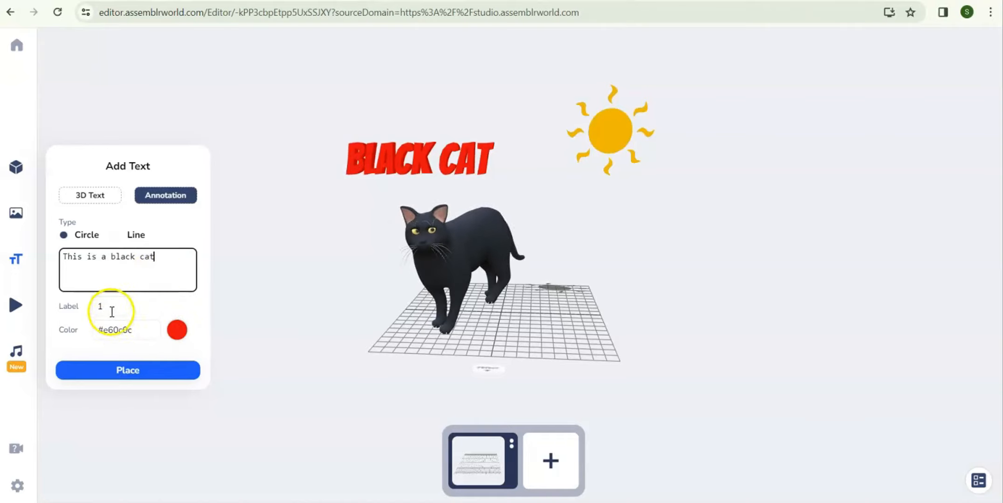
{"action": "left_click", "coordinate": [151, 371]}
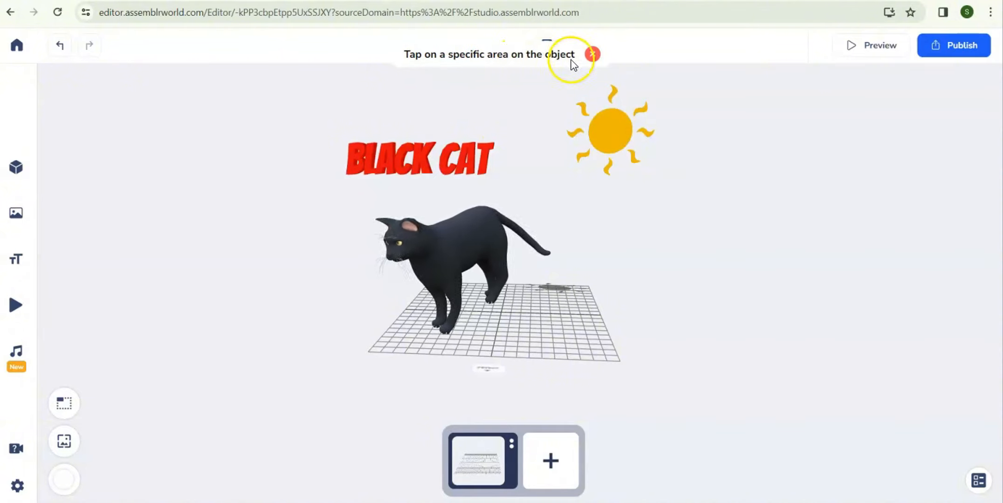
{"action": "left_click", "coordinate": [468, 241]}
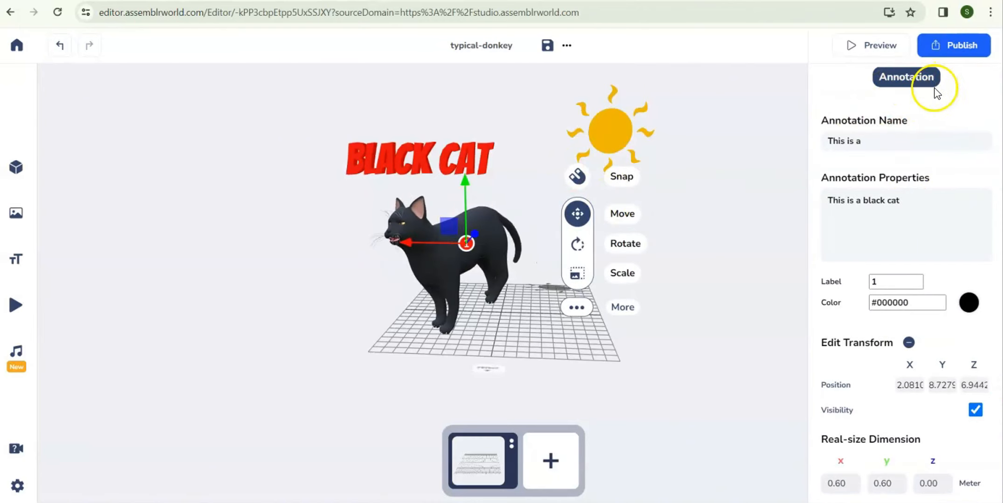
- Change the cat annotation's color to yellow #F7BE2D, leaving its name and text as they are
{"action": "left_click", "coordinate": [868, 142]}
{"action": "left_click", "coordinate": [859, 212]}
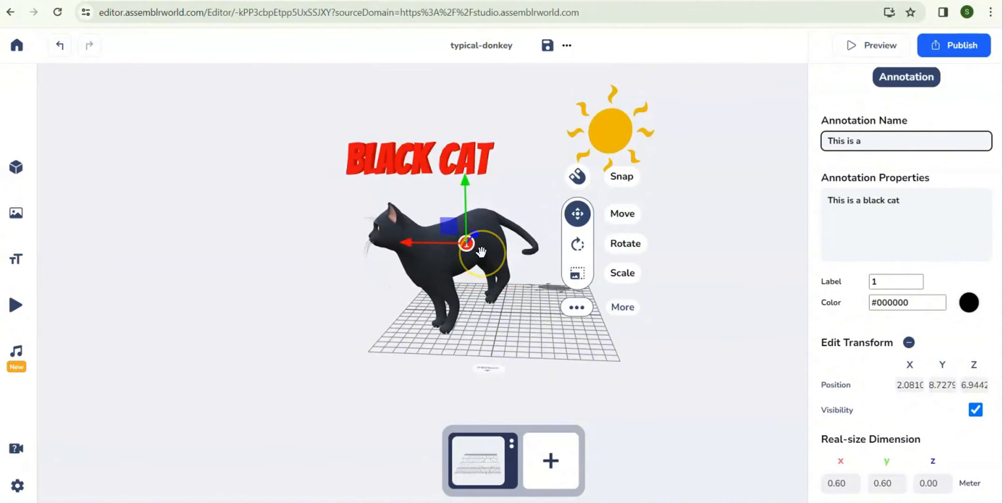
{"action": "left_click", "coordinate": [967, 305]}
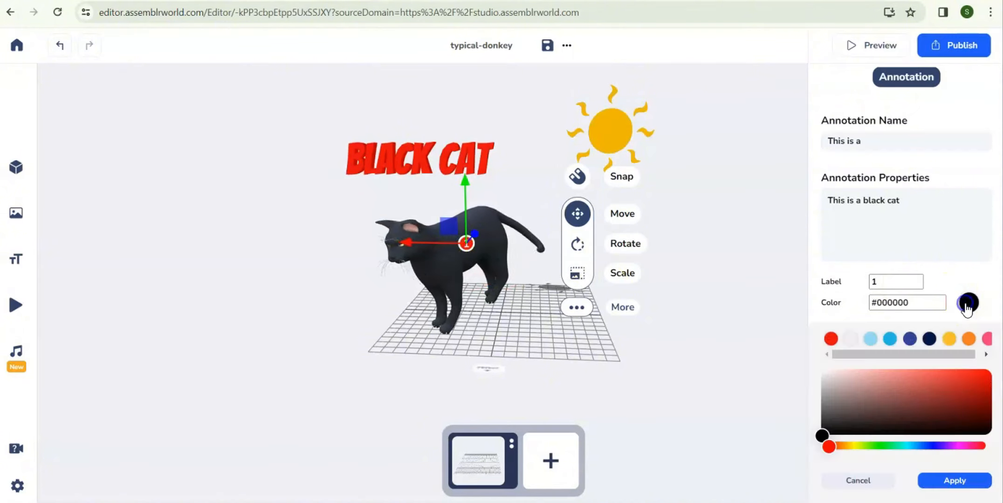
{"action": "left_click", "coordinate": [950, 339]}
{"action": "left_click", "coordinate": [954, 481]}
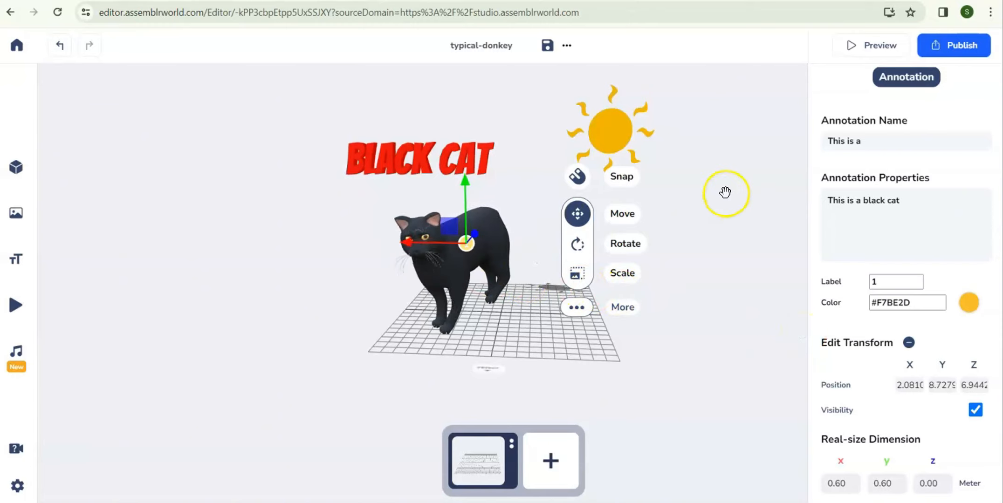
- Preview the project, open the numbered annotation on the cat to check its text, and return to the editor
{"action": "left_click", "coordinate": [874, 51]}
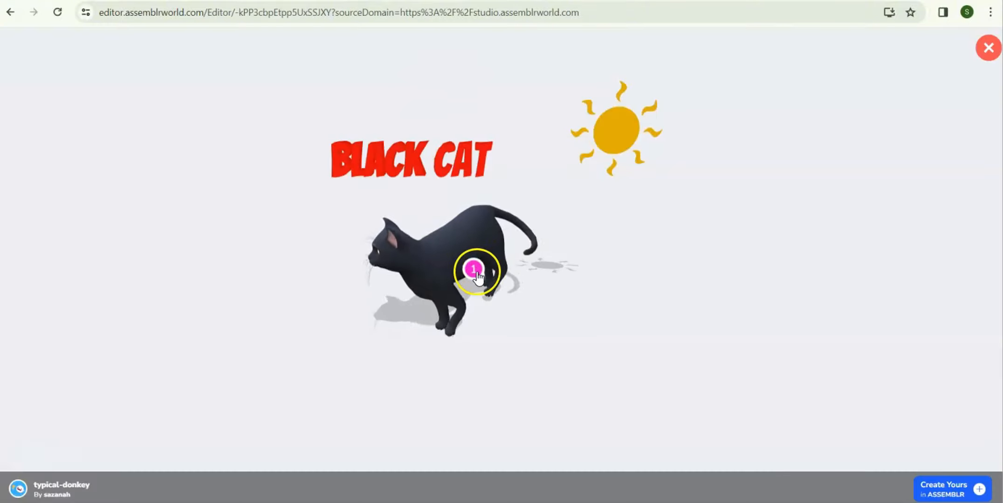
{"action": "left_click", "coordinate": [473, 269]}
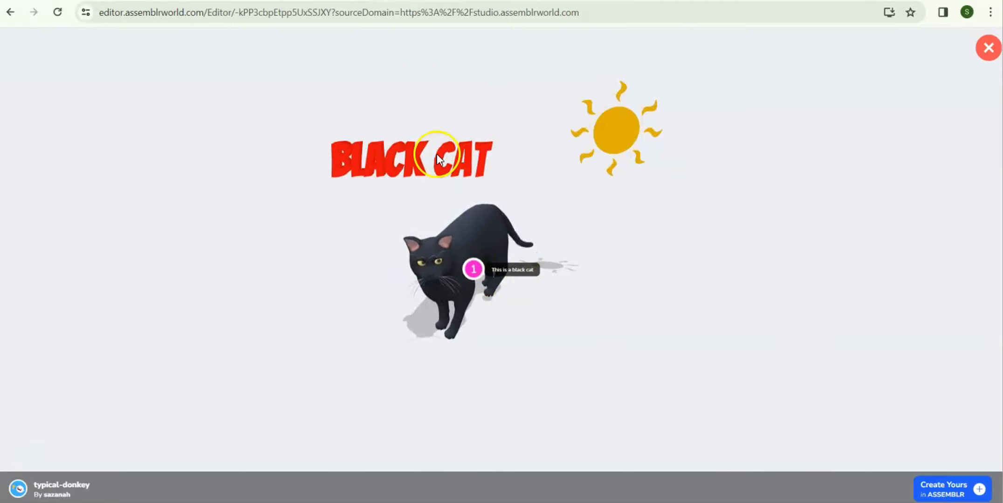
{"action": "left_click", "coordinate": [988, 48]}
{"action": "left_click", "coordinate": [526, 287]}
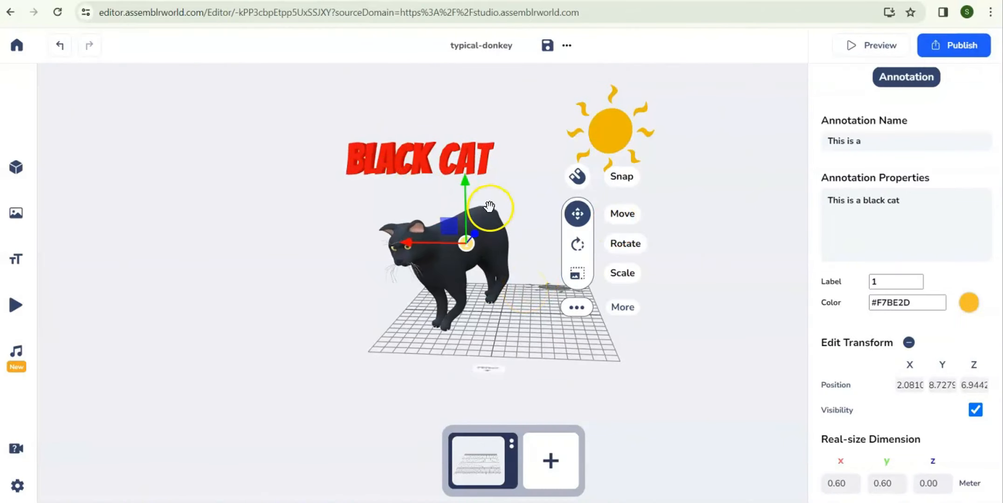
- Upload the "Black cat meowing" MP4 from the Downloads folder, keeping its title, and submit it to the scene
{"action": "mouse_move", "coordinate": [27, 217]}
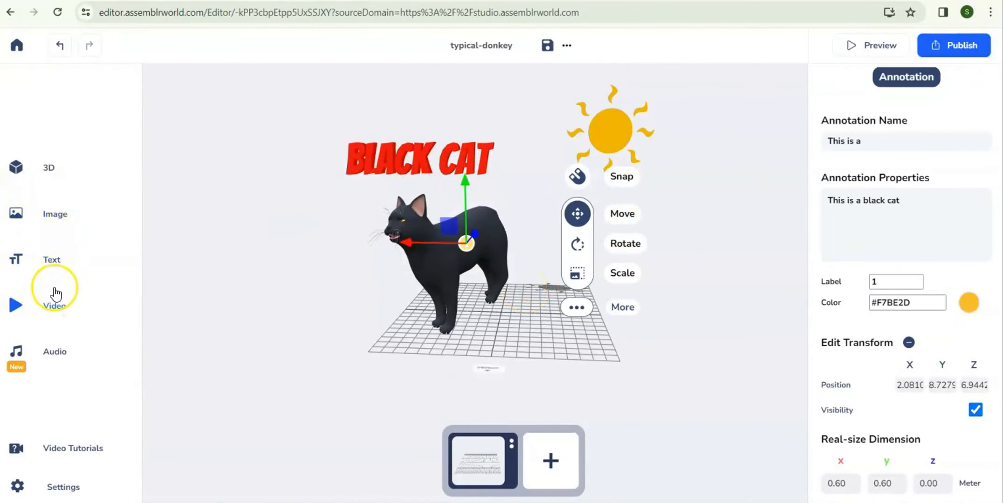
{"action": "left_click", "coordinate": [56, 309]}
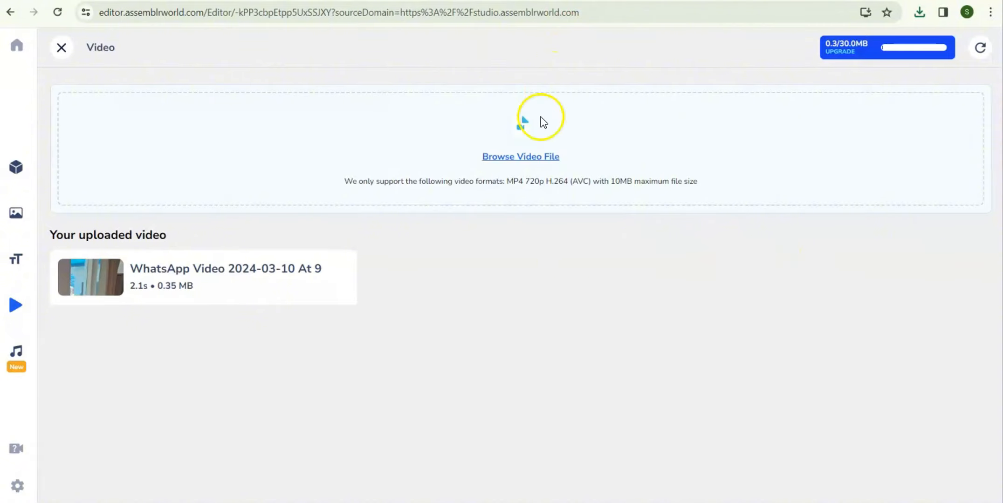
{"action": "left_click", "coordinate": [530, 158]}
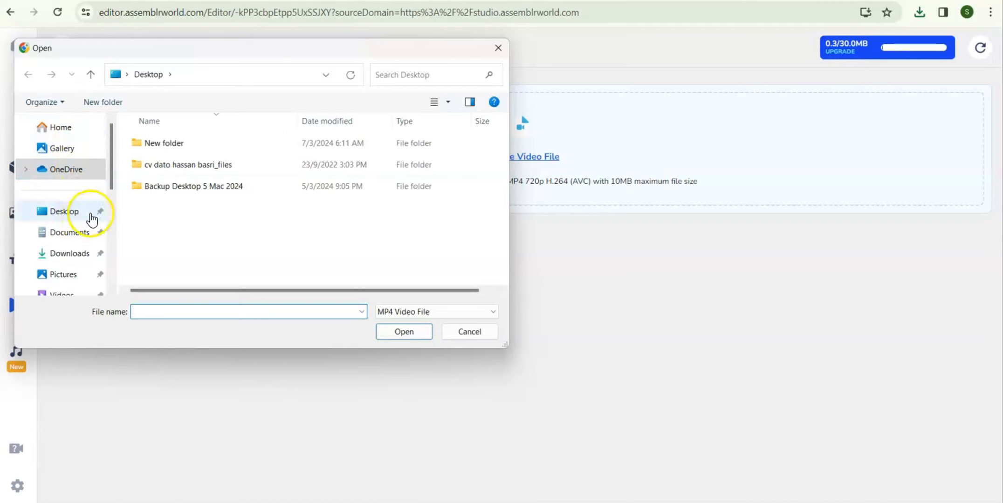
{"action": "left_click", "coordinate": [74, 254]}
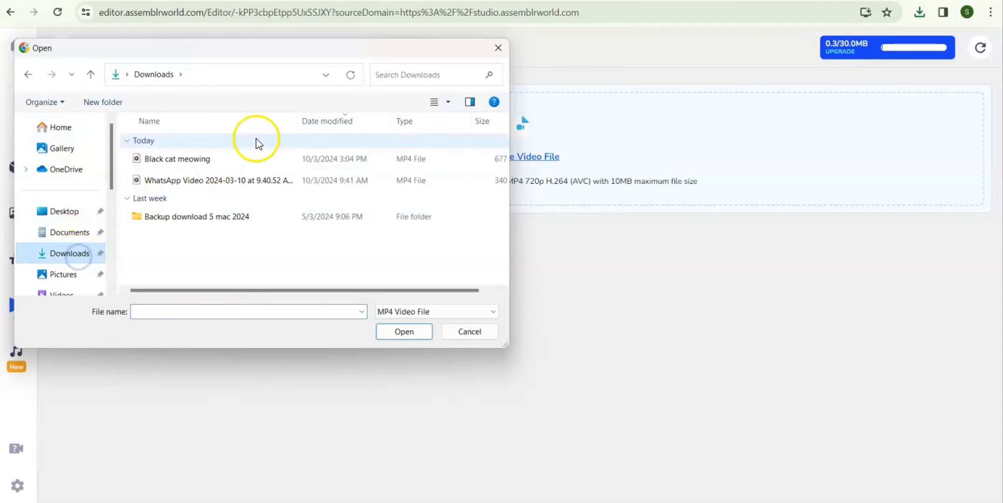
{"action": "left_click", "coordinate": [207, 161]}
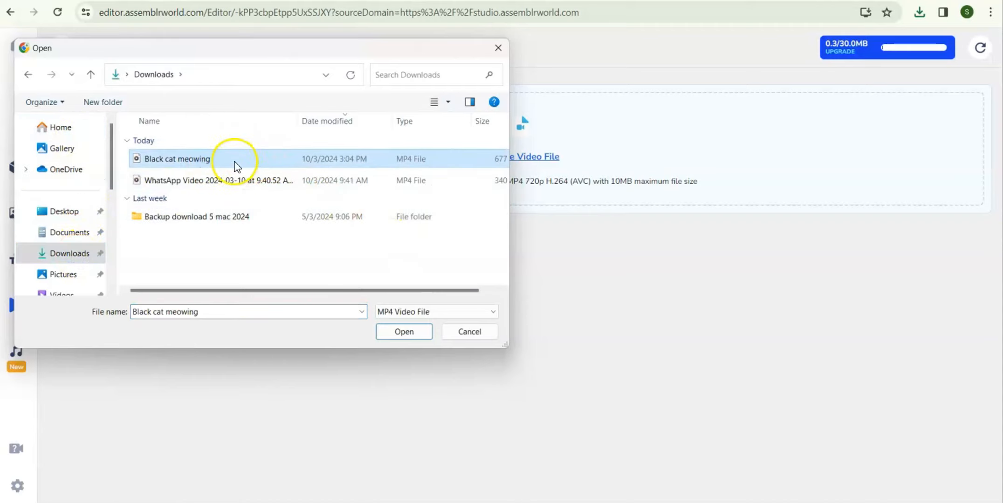
{"action": "left_click", "coordinate": [404, 332]}
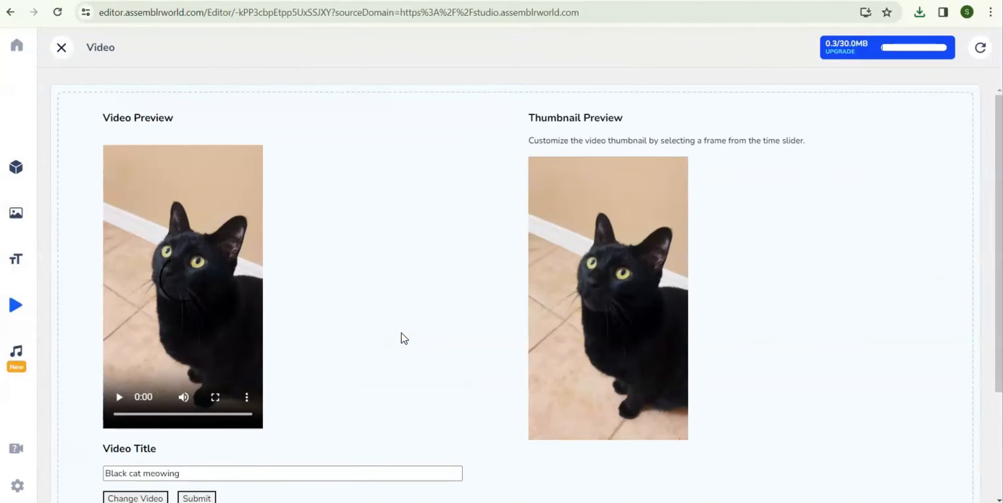
{"action": "scroll", "coordinate": [342, 335], "scroll_direction": "down", "scroll_amount": 3}
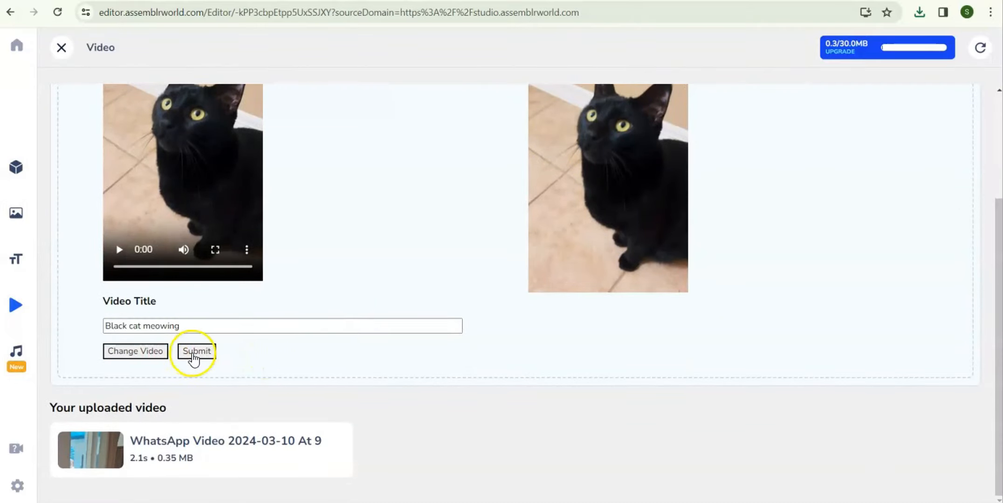
{"action": "left_click", "coordinate": [198, 352]}
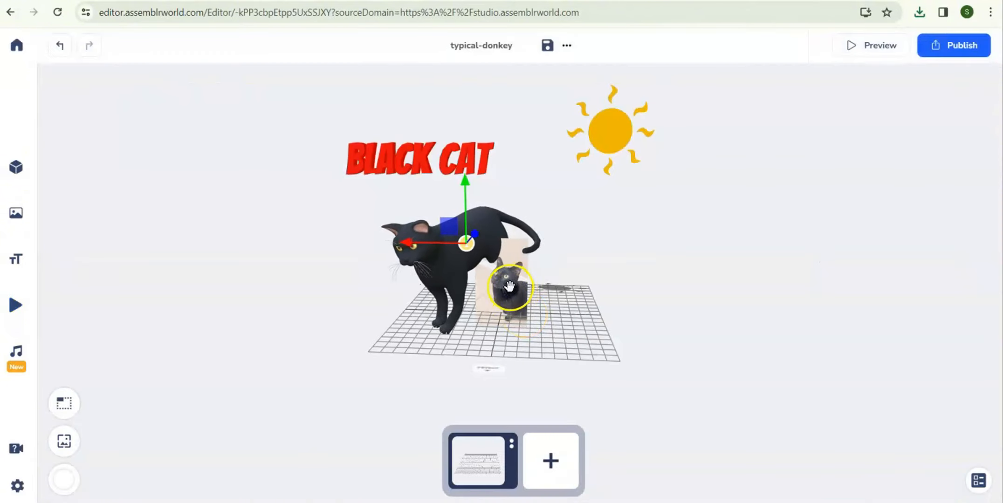
- Move the black cat video sideways to stand beside the 3D cat under the sun, raise it to about Y 4.9, and deselect it
{"action": "left_click", "coordinate": [509, 286]}
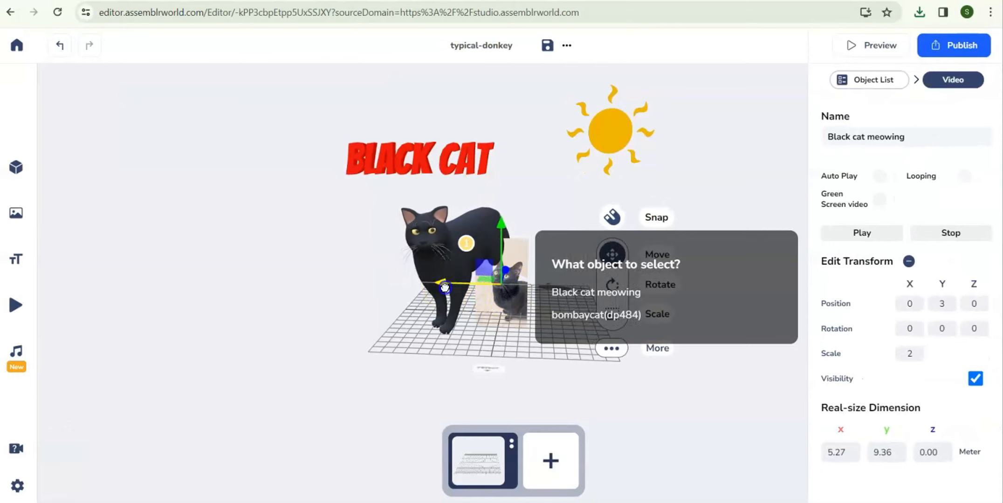
{"action": "left_click_drag", "start_coordinate": [445, 288], "coordinate": [574, 293]}
{"action": "left_click", "coordinate": [578, 295]}
{"action": "left_click_drag", "start_coordinate": [658, 228], "coordinate": [656, 210]}
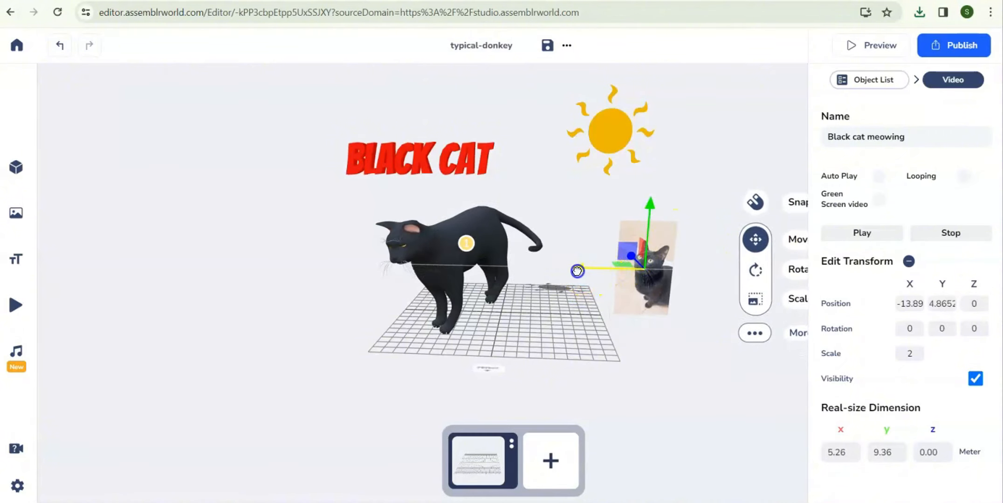
{"action": "left_click_drag", "start_coordinate": [575, 269], "coordinate": [564, 270]}
{"action": "left_click", "coordinate": [636, 206]}
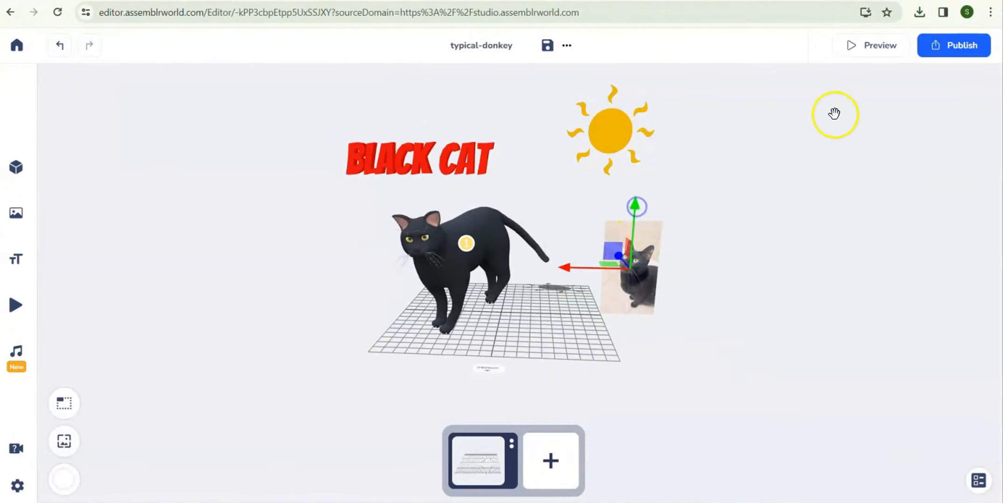
- Open the audio library and look over the Medium and Premium upgrade plans offered for uploading a custom audio file
{"action": "mouse_move", "coordinate": [17, 358]}
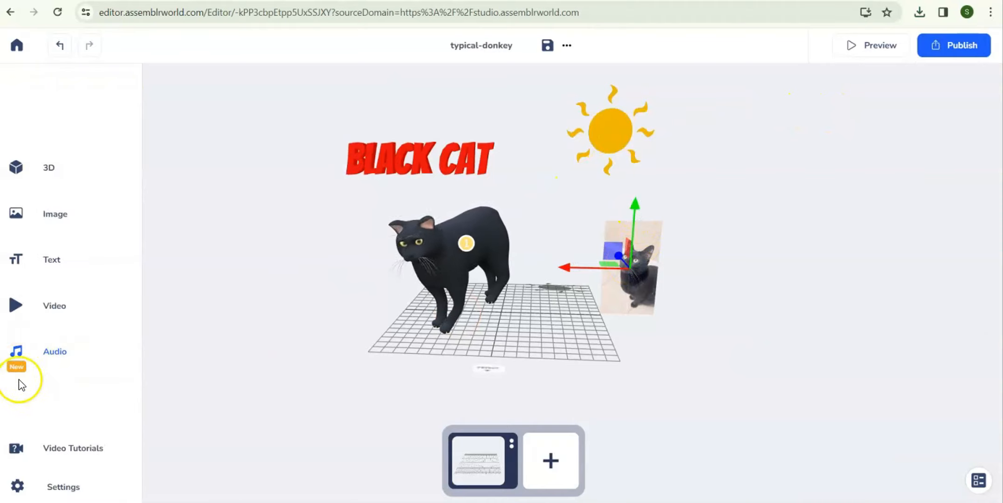
{"action": "left_click", "coordinate": [59, 358]}
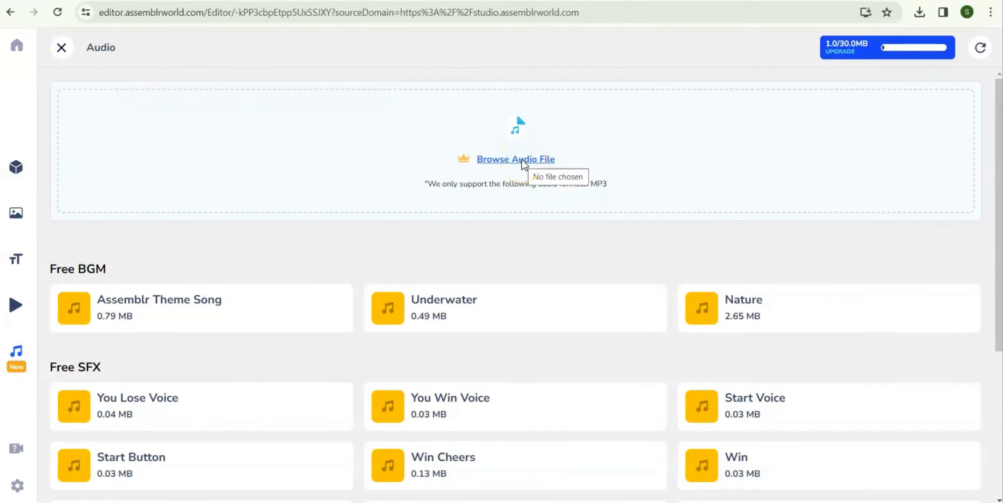
{"action": "left_click", "coordinate": [522, 159]}
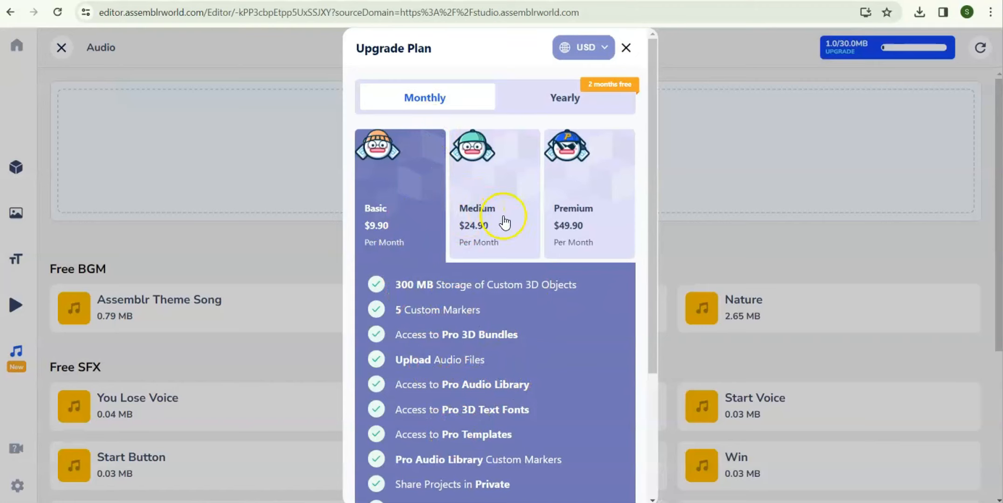
{"action": "left_click", "coordinate": [505, 222]}
{"action": "left_click", "coordinate": [591, 215]}
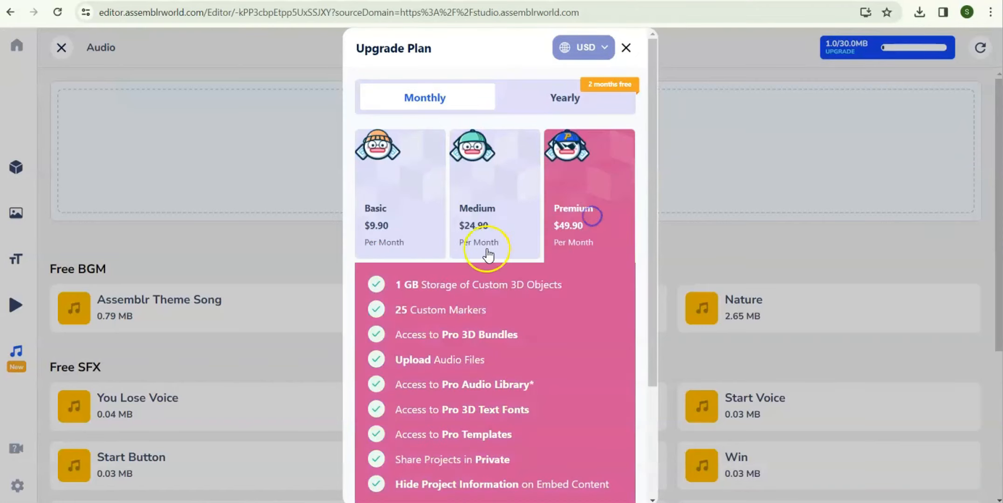
{"action": "left_click", "coordinate": [625, 47]}
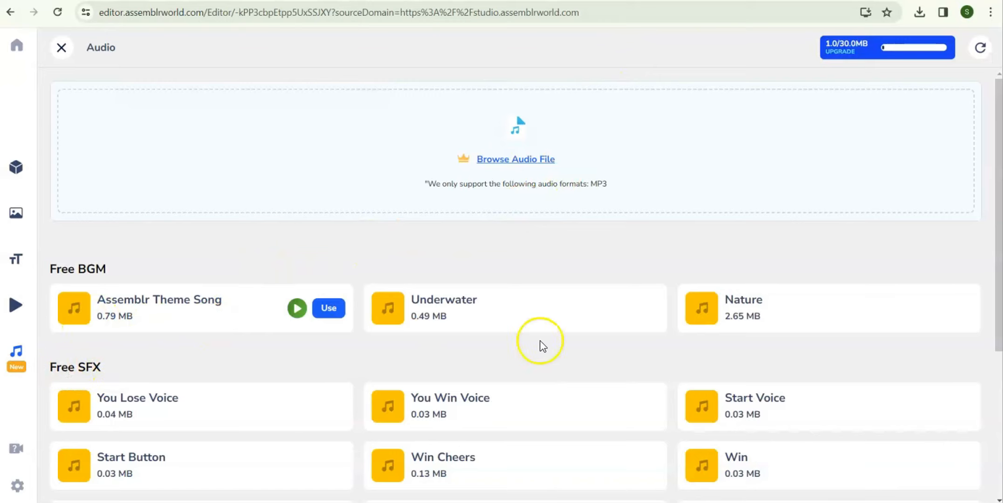
- Choose the free Nature track from the audio library, listen to a sample, and place it in the scene as BGM
{"action": "scroll", "coordinate": [567, 441], "scroll_direction": "down", "scroll_amount": 5}
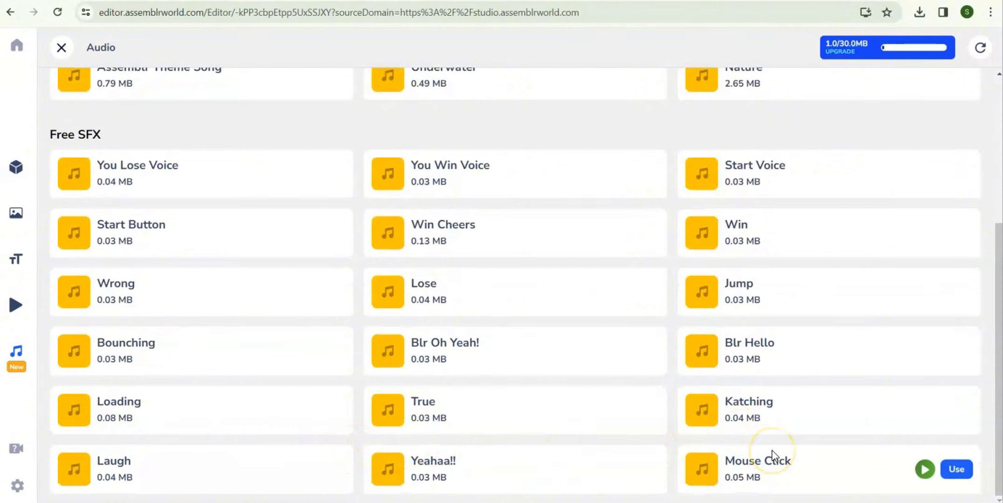
{"action": "scroll", "coordinate": [828, 456], "scroll_direction": "up", "scroll_amount": 5}
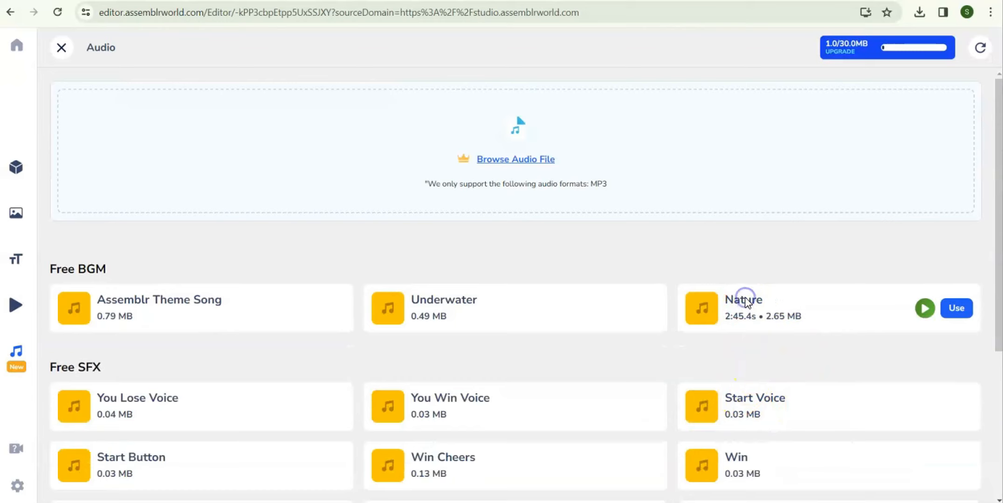
{"action": "left_click", "coordinate": [957, 309]}
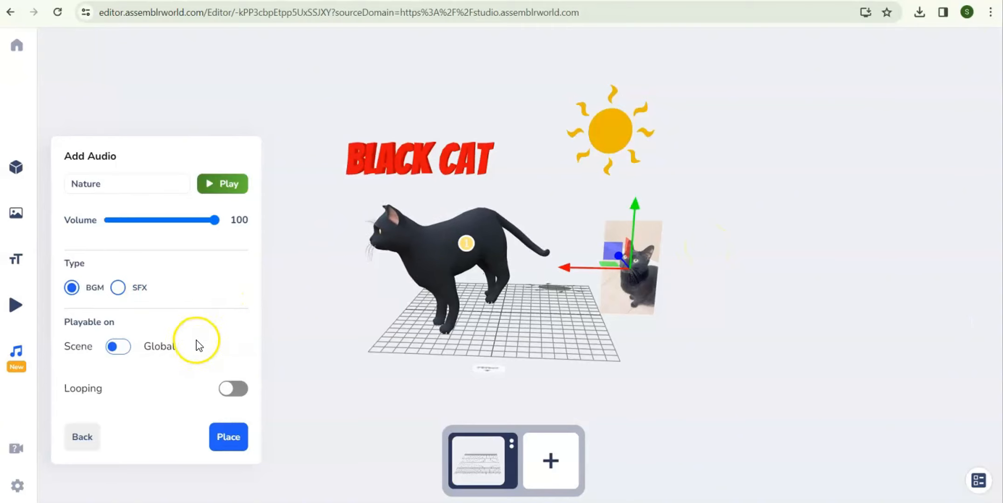
{"action": "left_click", "coordinate": [227, 185]}
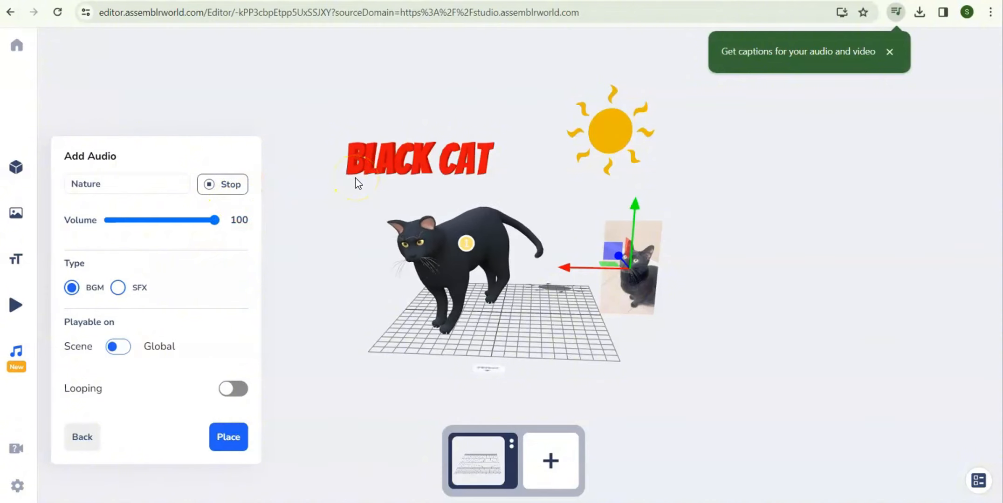
{"action": "left_click", "coordinate": [227, 185]}
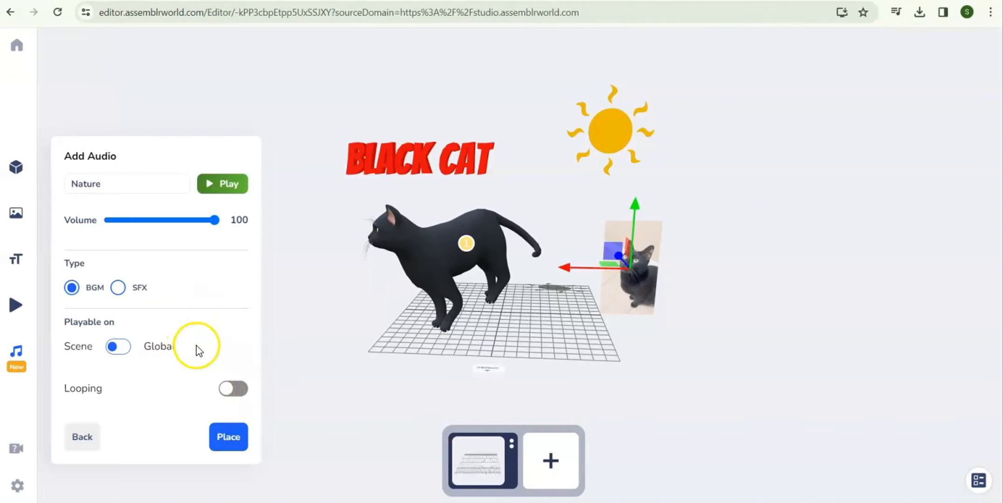
{"action": "left_click", "coordinate": [226, 434]}
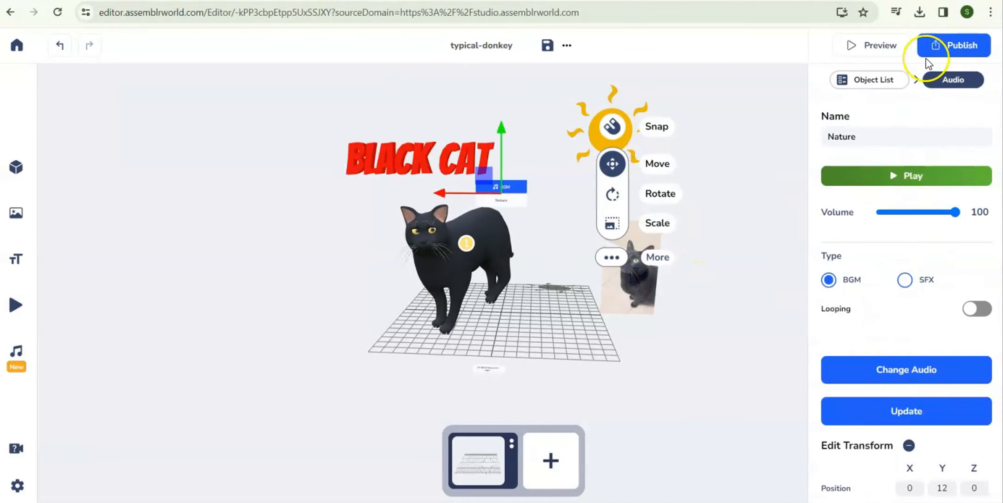
- Deselect the audio, play the project preview to check the scene with its video and background music, and return to the editor
{"action": "left_click_drag", "start_coordinate": [782, 349], "coordinate": [756, 318]}
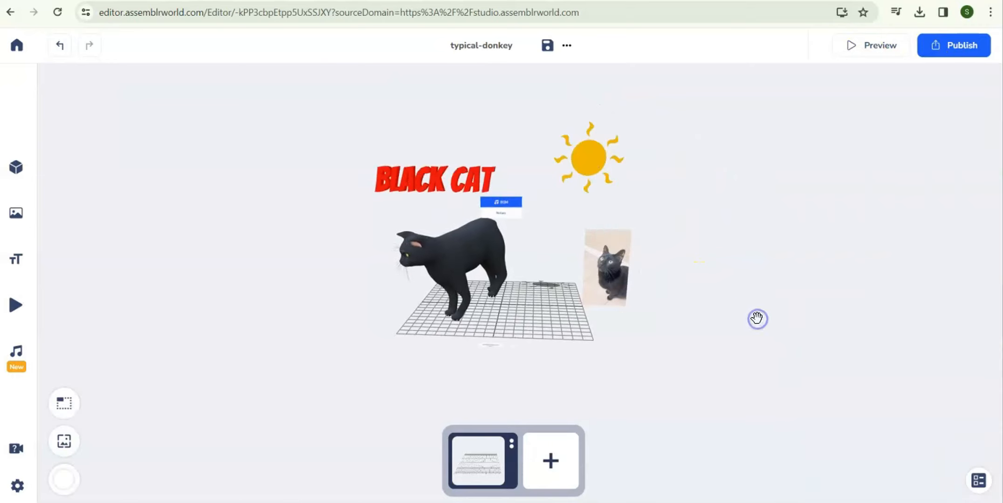
{"action": "left_click", "coordinate": [874, 46]}
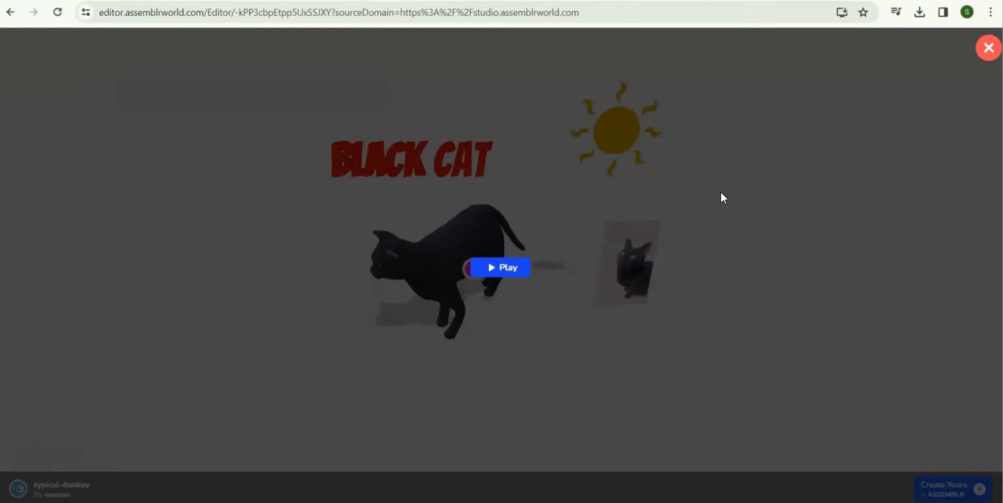
{"action": "left_click", "coordinate": [494, 278]}
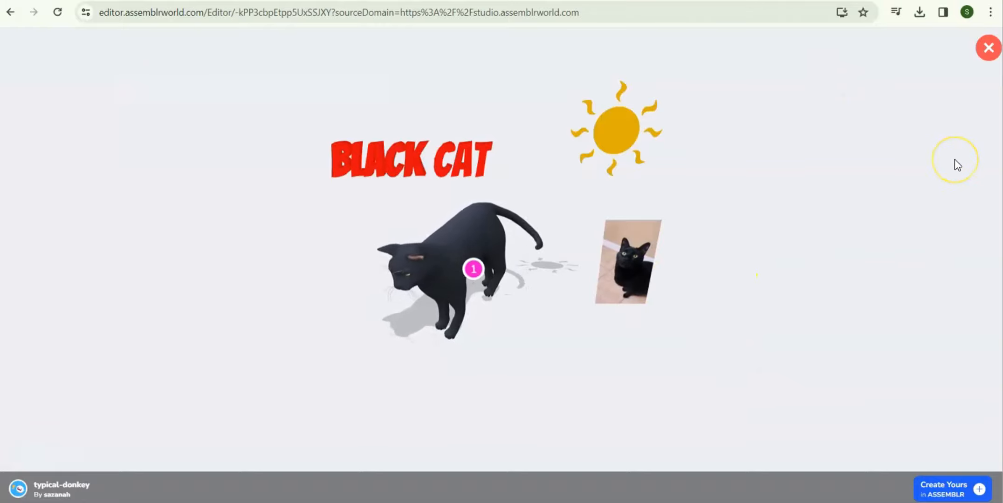
{"action": "left_click", "coordinate": [984, 48]}
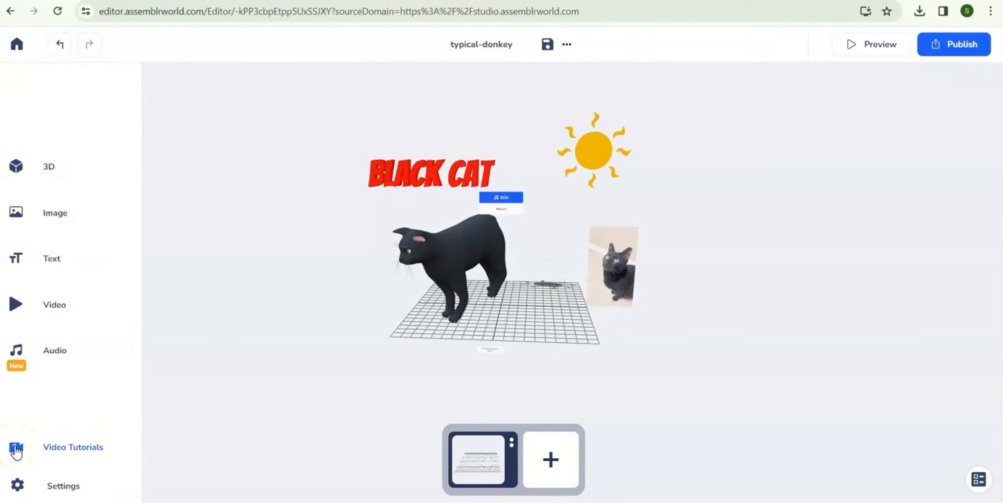
{"action": "left_click", "coordinate": [18, 485]}
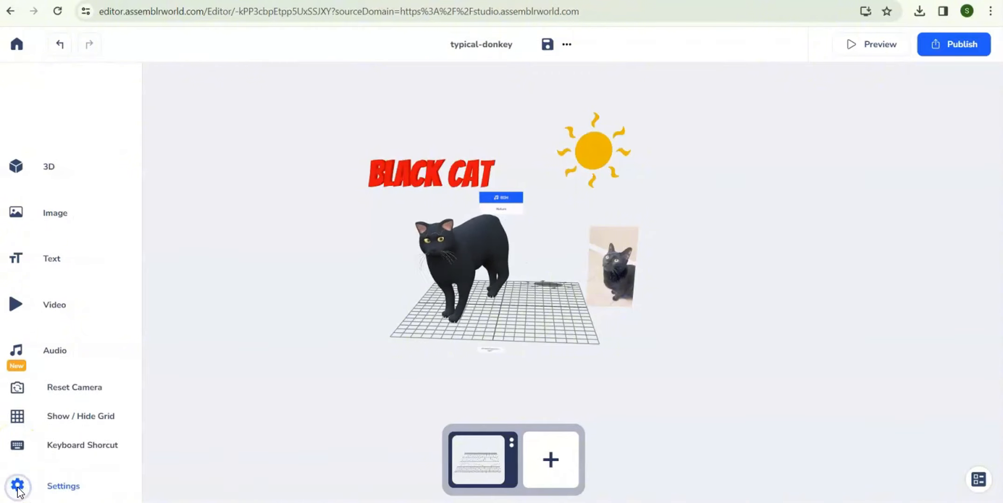
{"action": "left_click", "coordinate": [17, 487]}
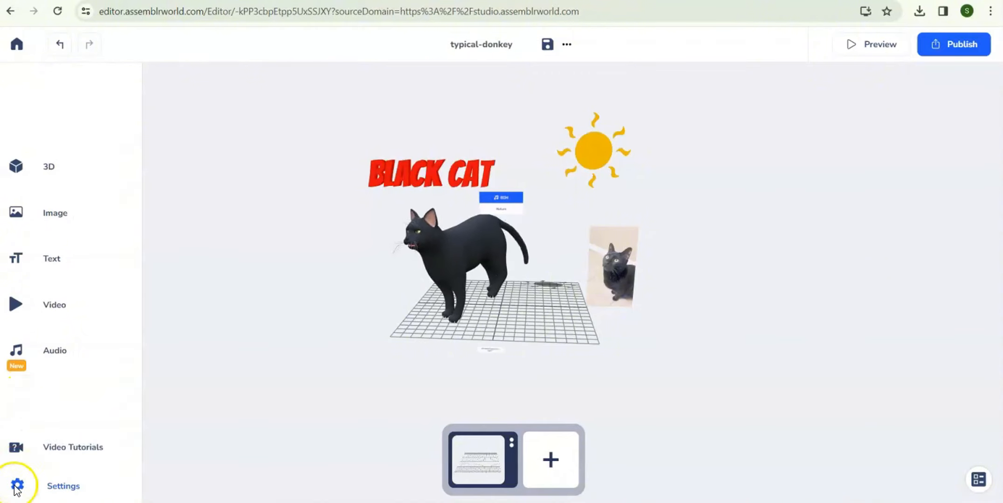
{"action": "left_click", "coordinate": [19, 486]}
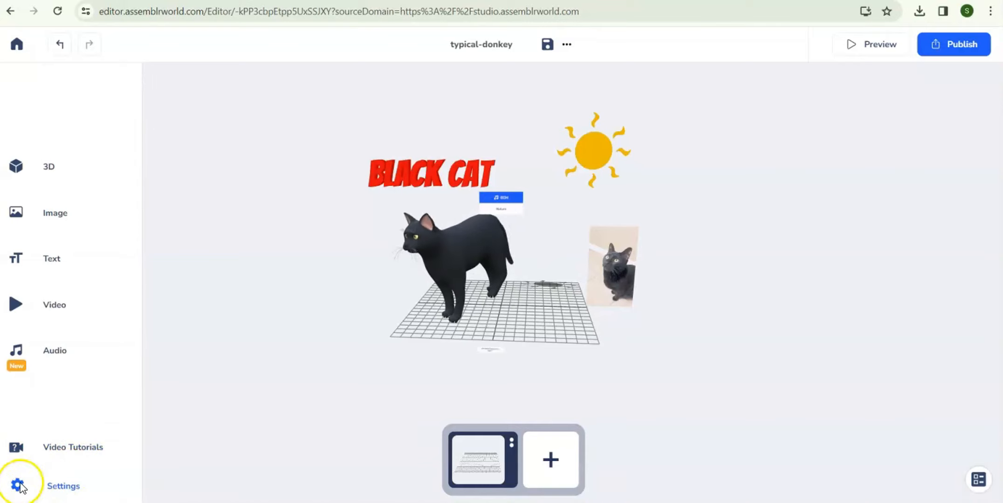
{"action": "left_click", "coordinate": [19, 488]}
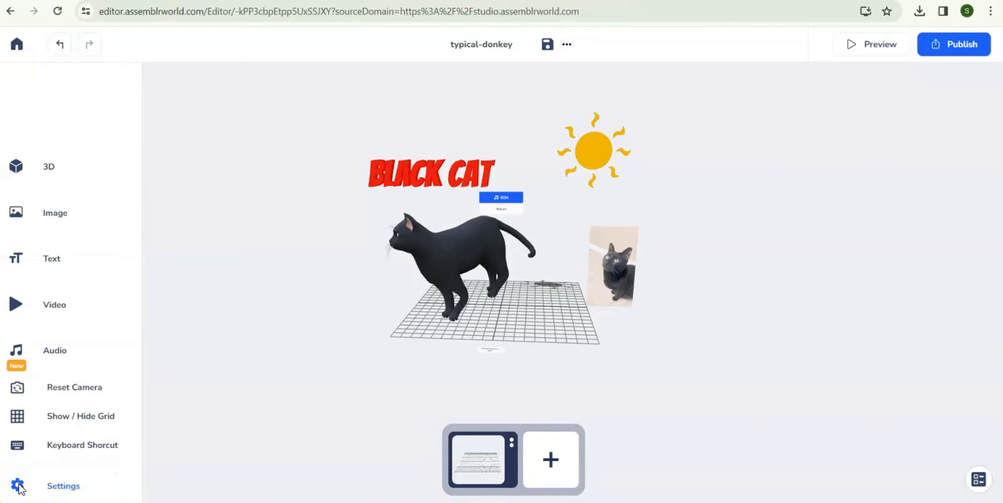
{"action": "left_click", "coordinate": [42, 486]}
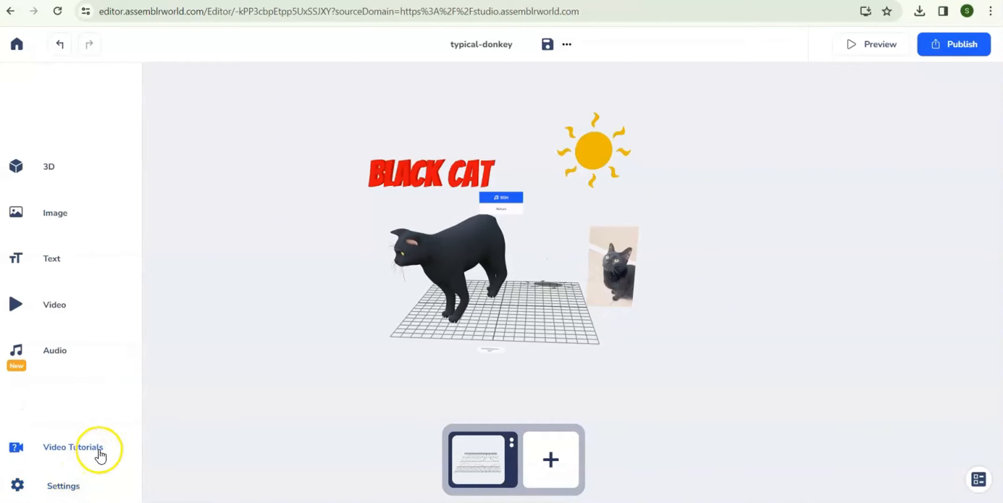
{"action": "left_click", "coordinate": [17, 484]}
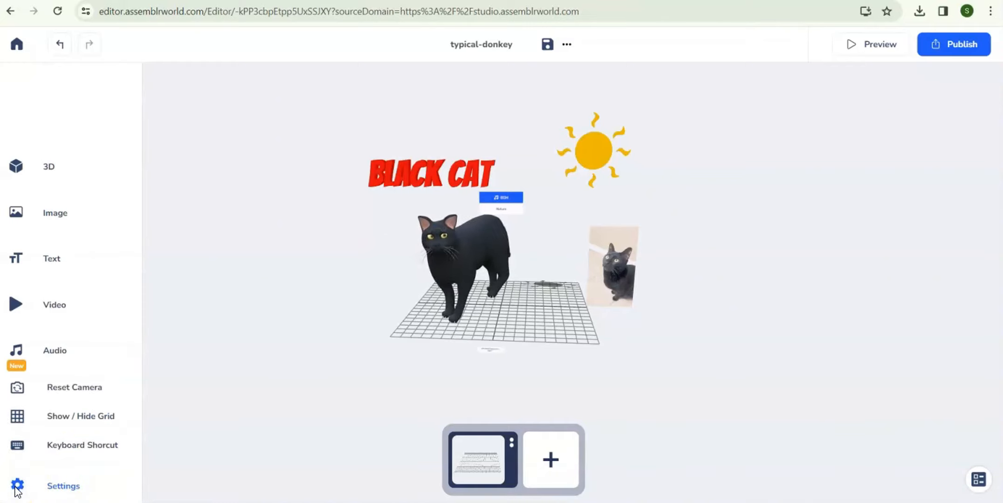
{"action": "left_click", "coordinate": [48, 486]}
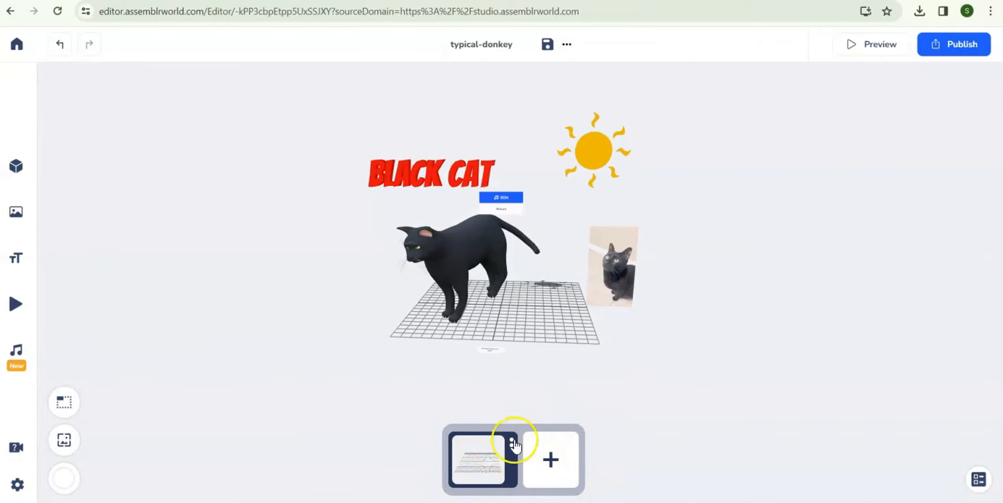
- Add two empty scenes, scene-2 and scene-3, to the project and switch back to scene-1 with the cat
{"action": "left_click", "coordinate": [552, 467]}
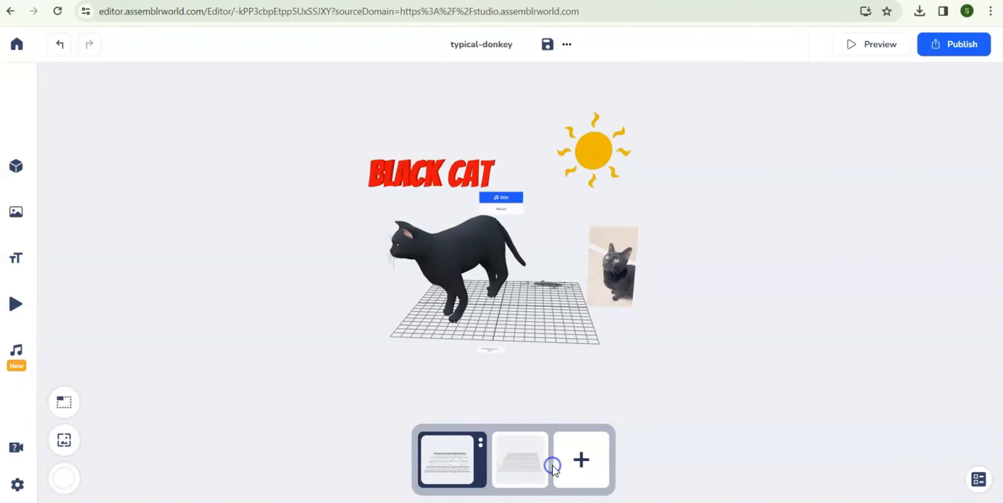
{"action": "left_click", "coordinate": [520, 465]}
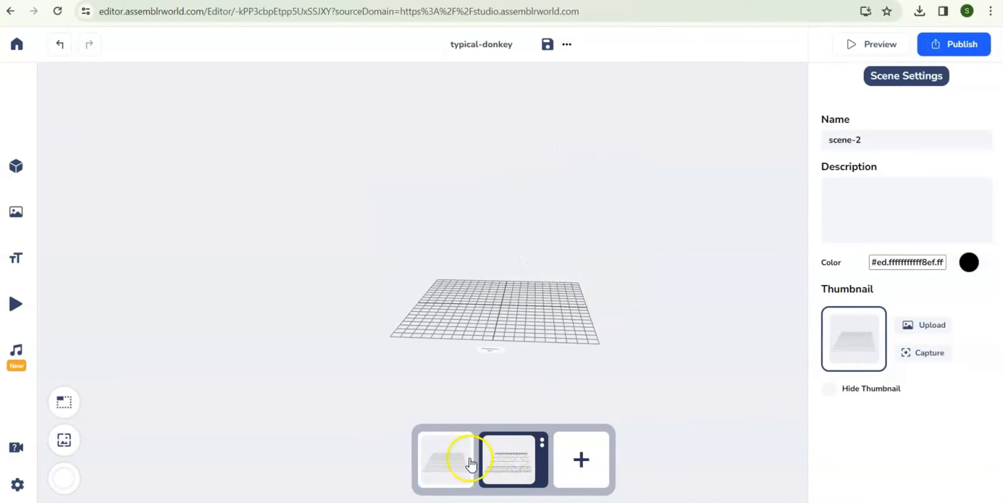
{"action": "left_click", "coordinate": [471, 463]}
{"action": "left_click", "coordinate": [519, 464]}
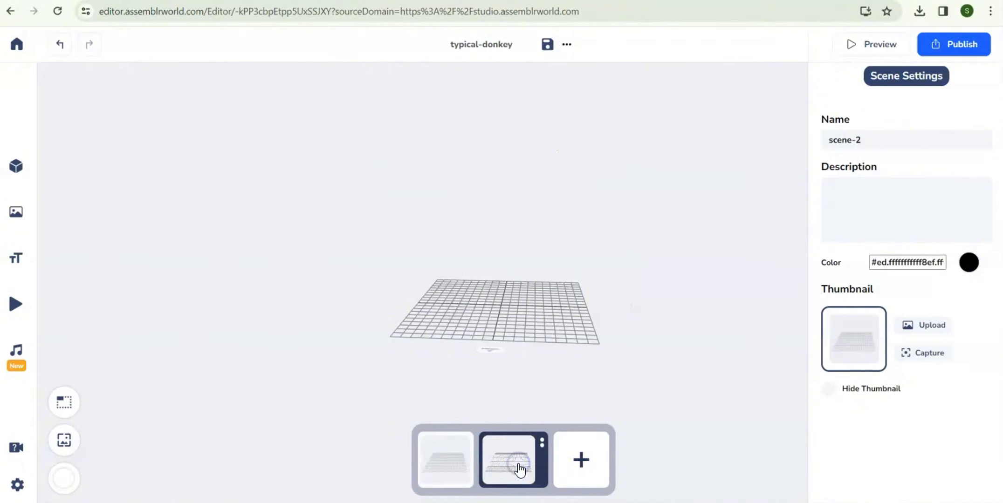
{"action": "left_click", "coordinate": [581, 462]}
{"action": "left_click", "coordinate": [548, 465]}
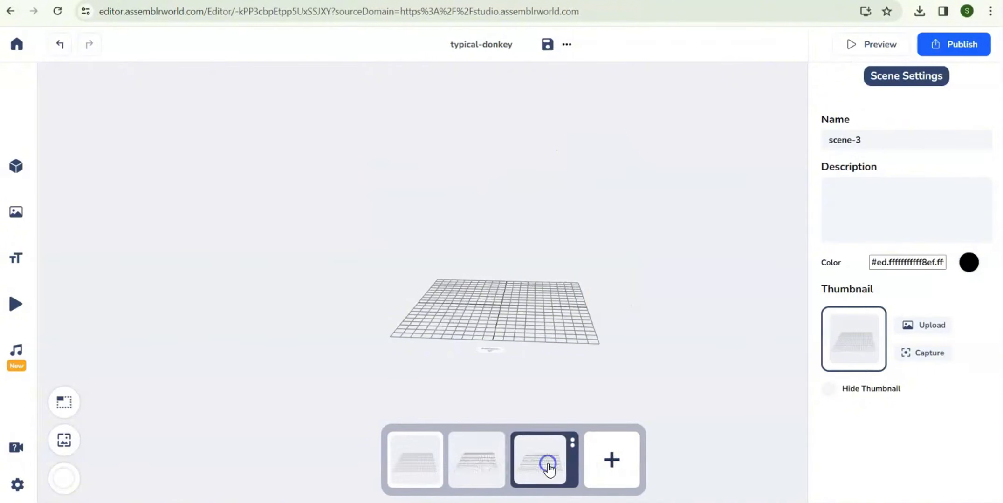
{"action": "left_click", "coordinate": [416, 455]}
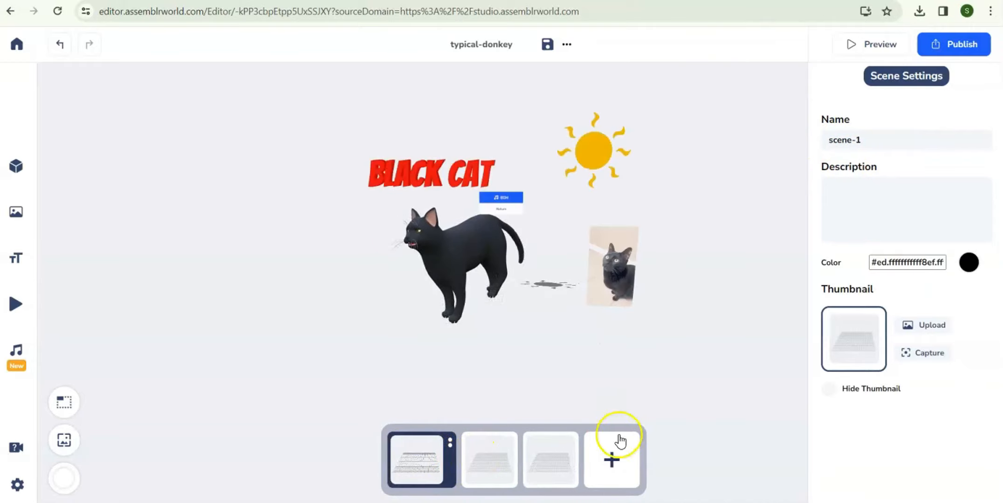
{"action": "mouse_move", "coordinate": [15, 163]}
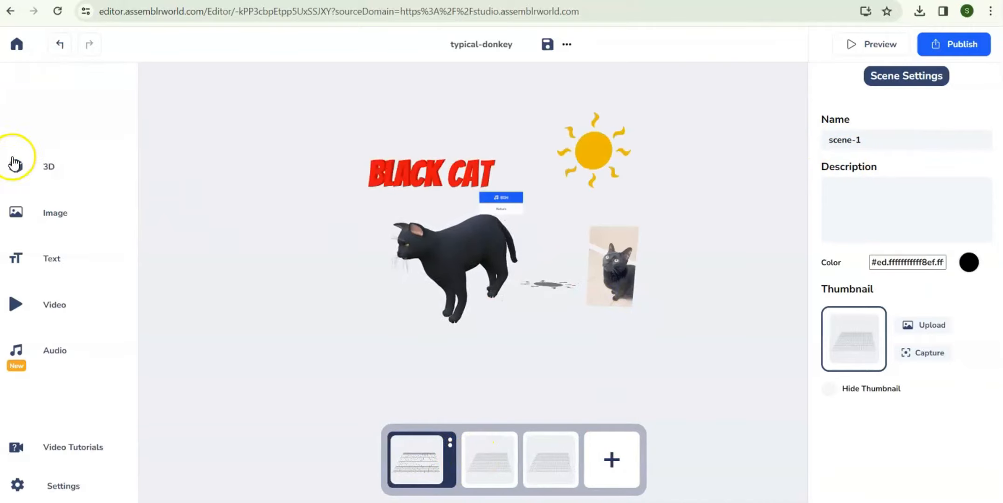